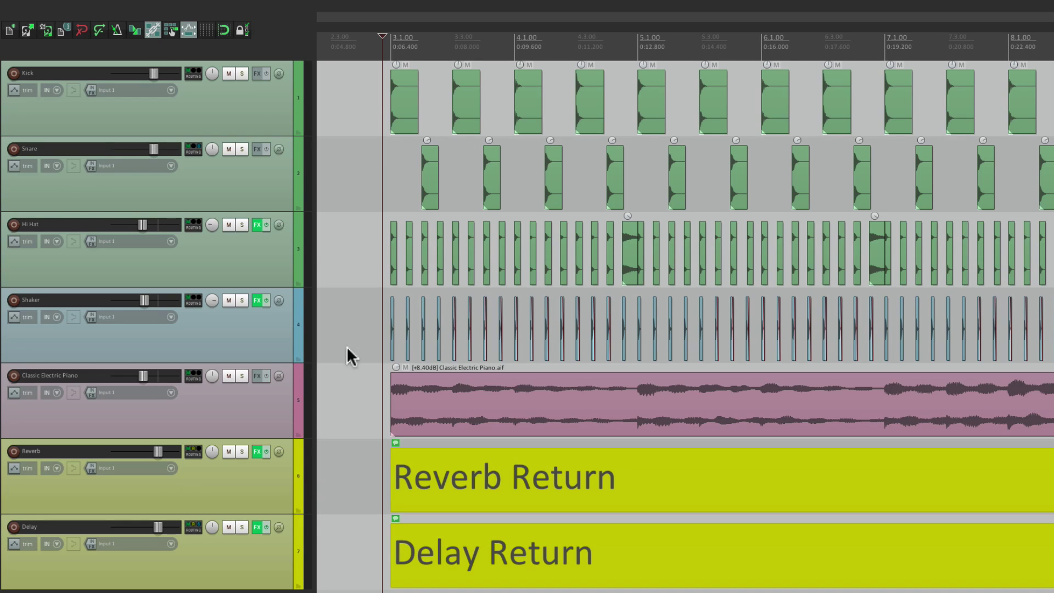
Step: Audition the Kick and then the Snare track alone in solo during playback
click(242, 73)
key(space)
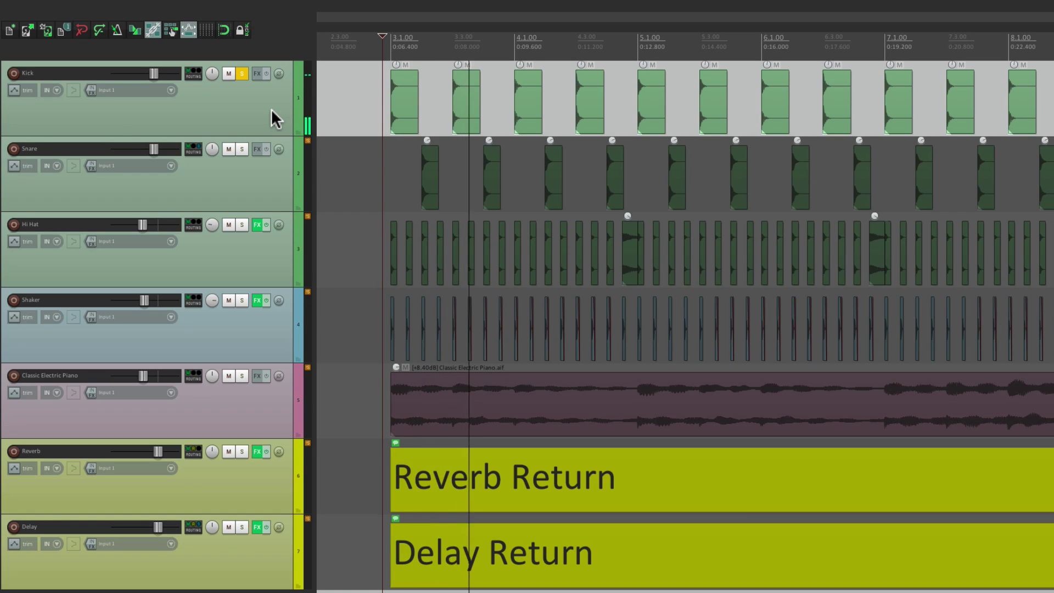
key(space)
click(242, 73)
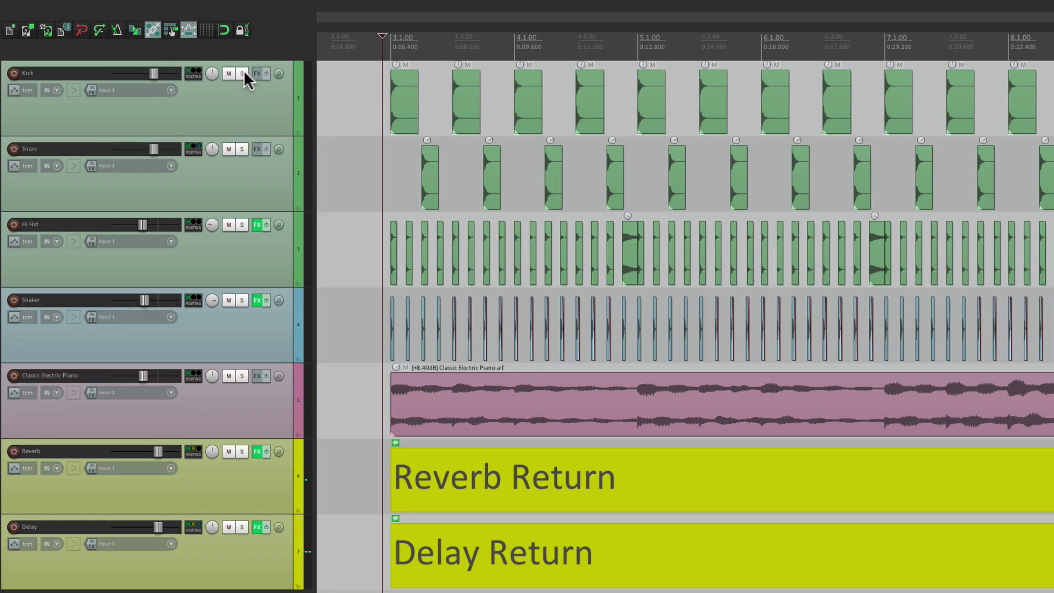
click(242, 147)
key(space)
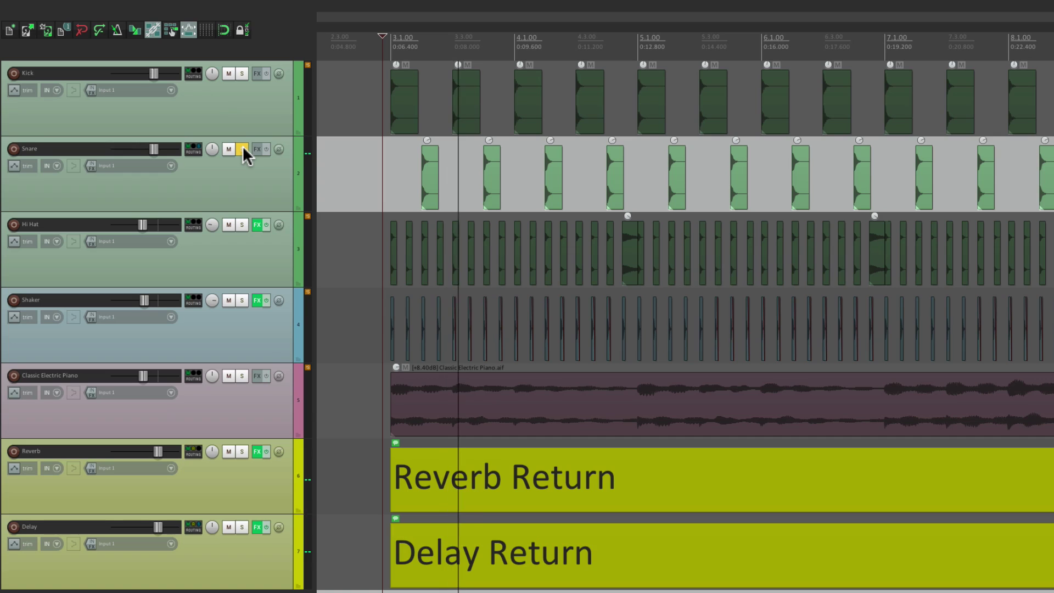
key(space)
click(242, 147)
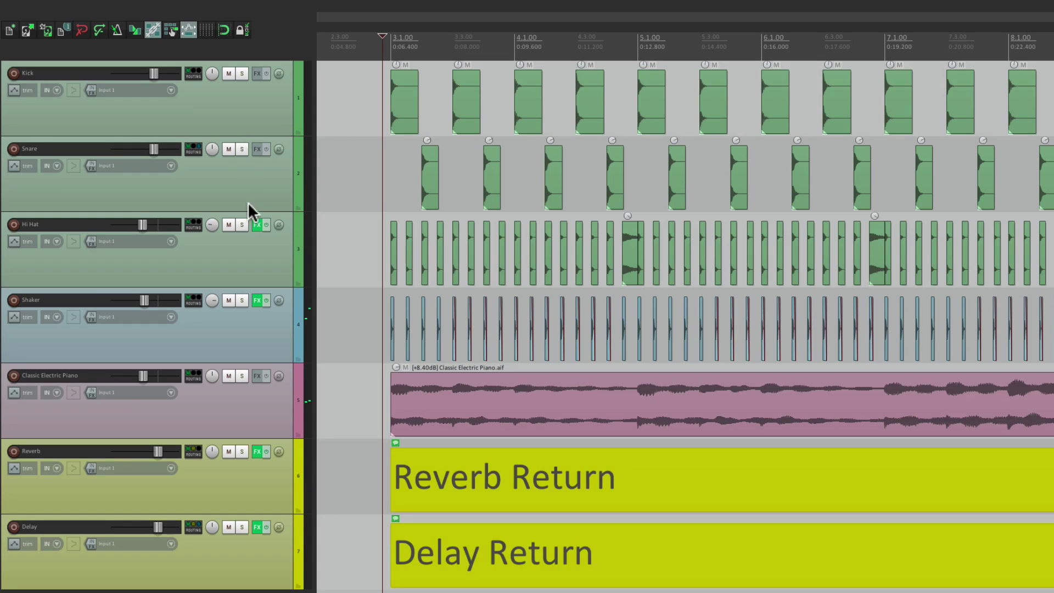
Step: Solo Hi Hat, Shaker and Classic Electric Piano one at a time, unsoloing each afterward
click(242, 224)
key(space)
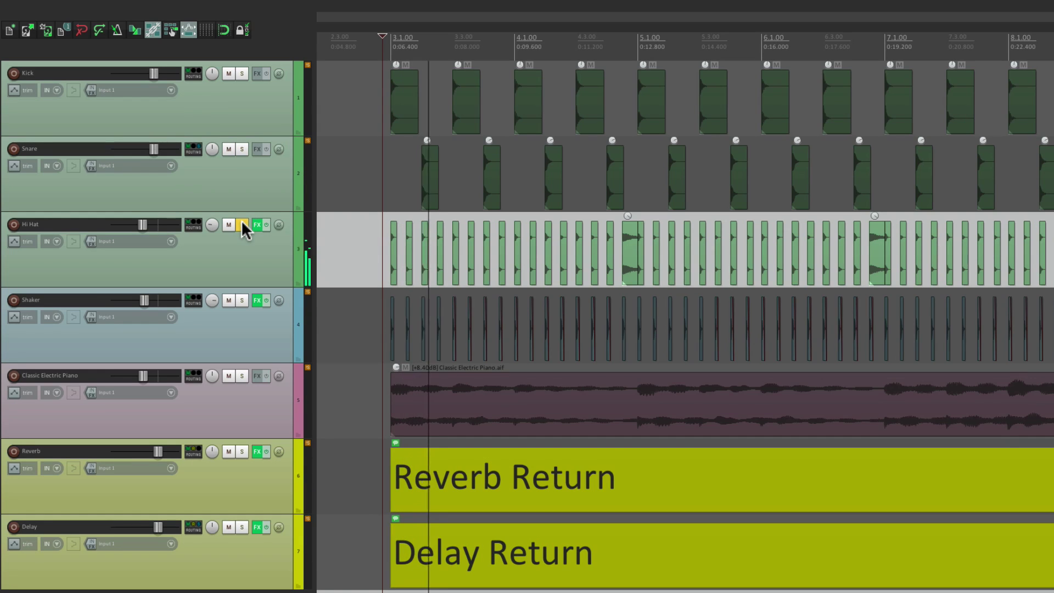
key(space)
click(242, 223)
click(242, 302)
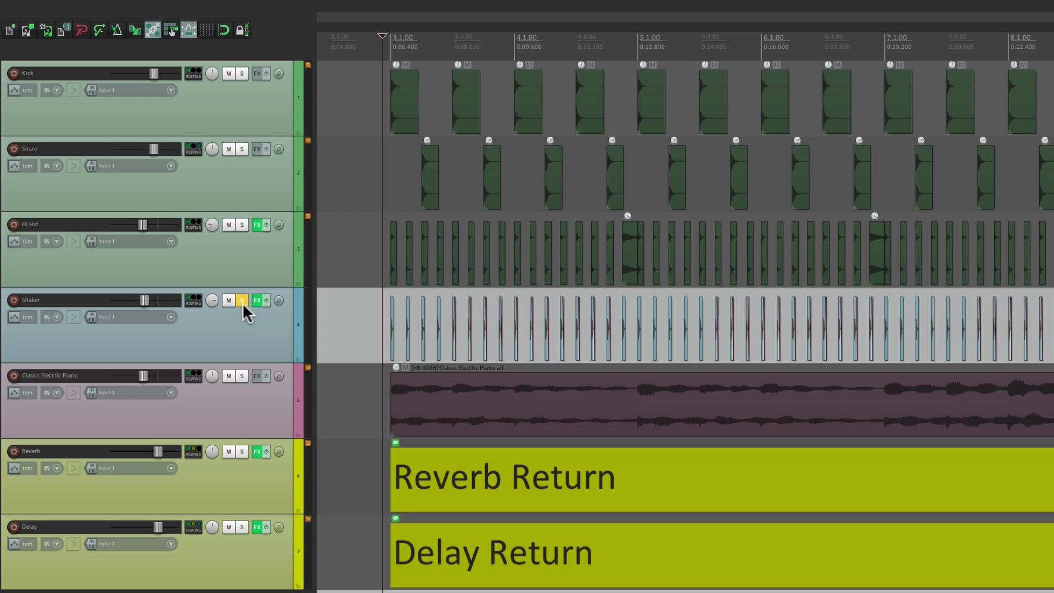
key(space)
click(242, 302)
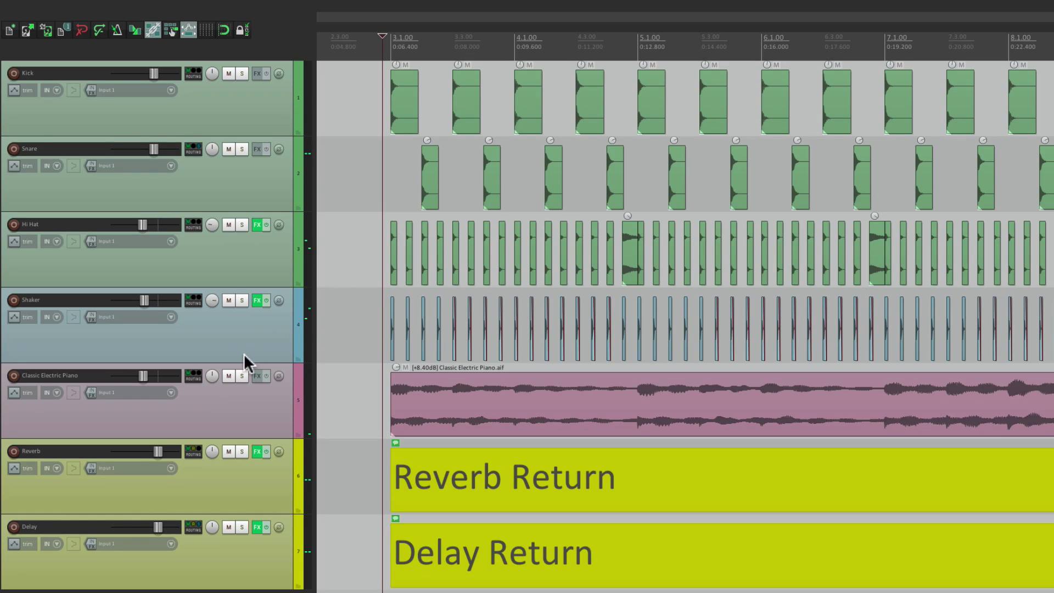
click(243, 374)
key(space)
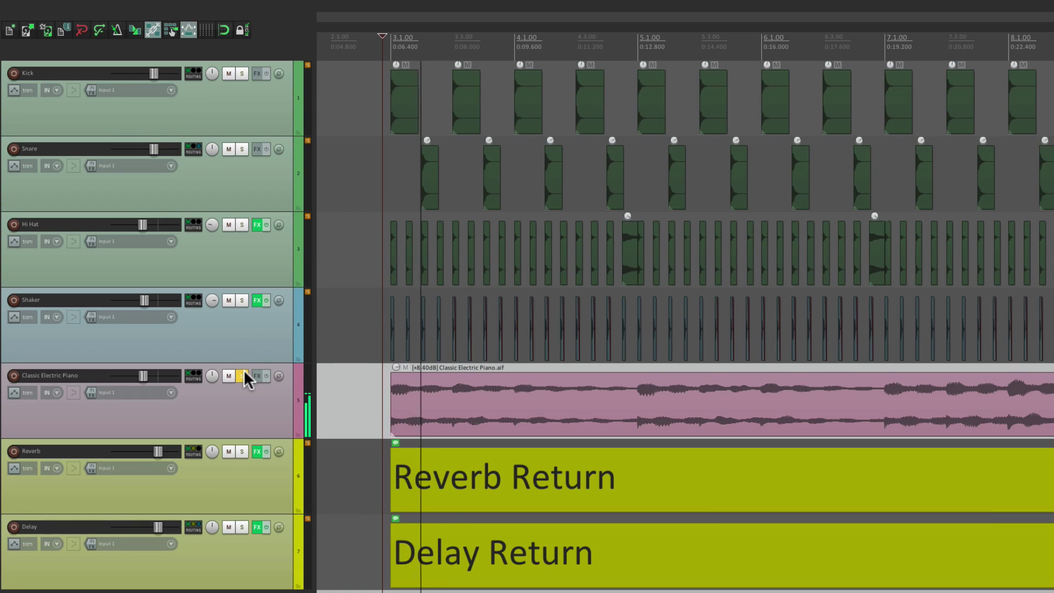
click(243, 376)
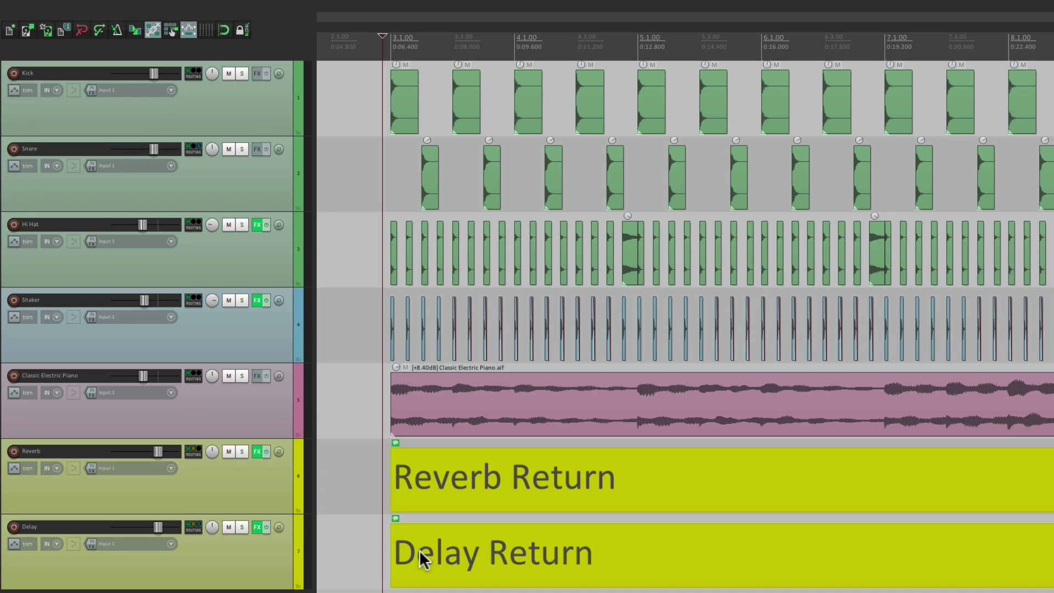
Step: Solo the Snare and compare playback with the Delay return muted, then unmute it
click(241, 149)
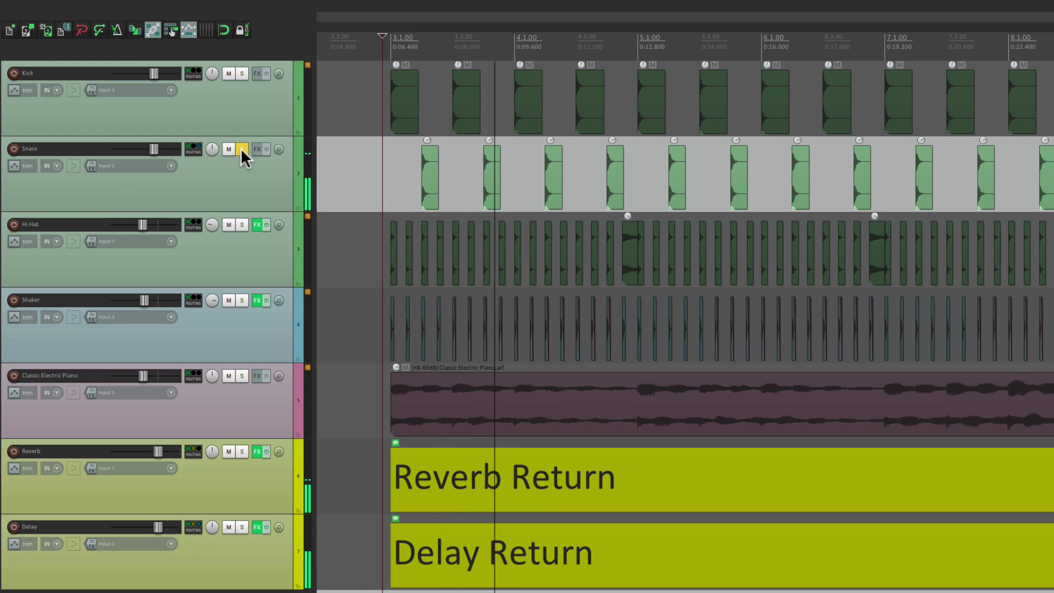
key(space)
click(228, 527)
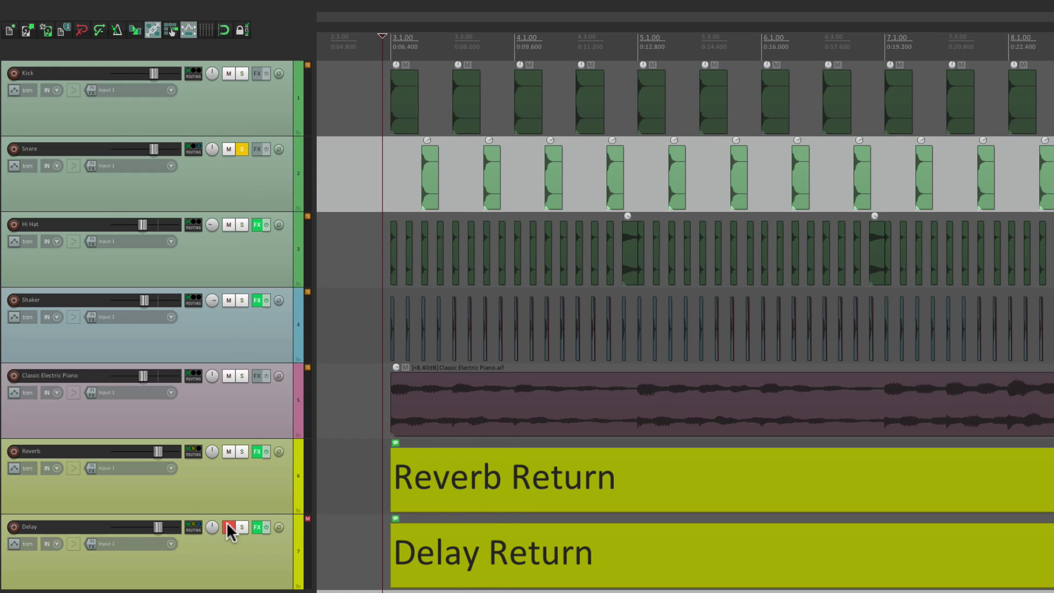
key(space)
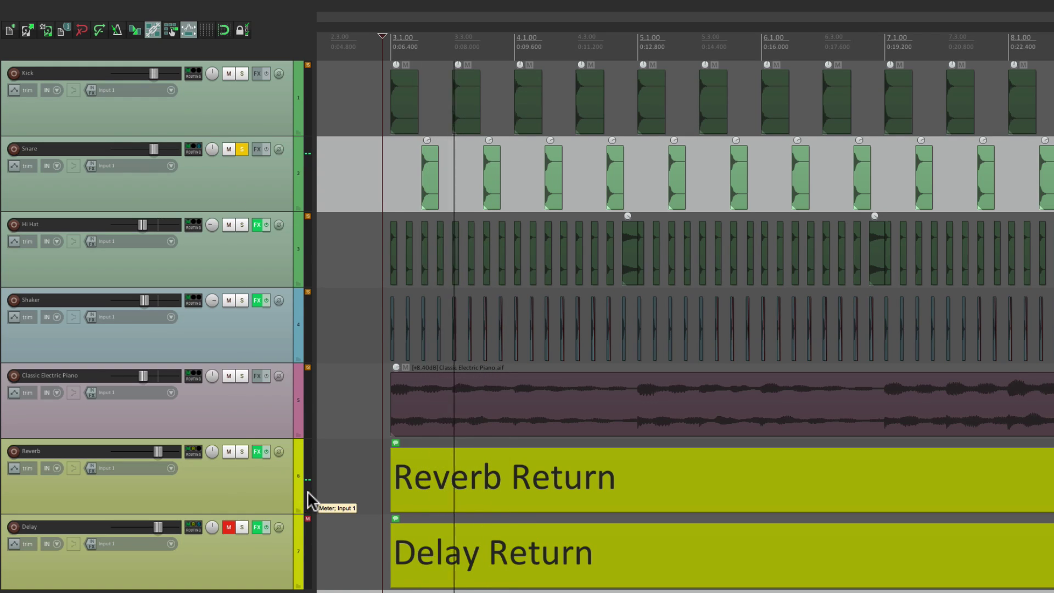
key(space)
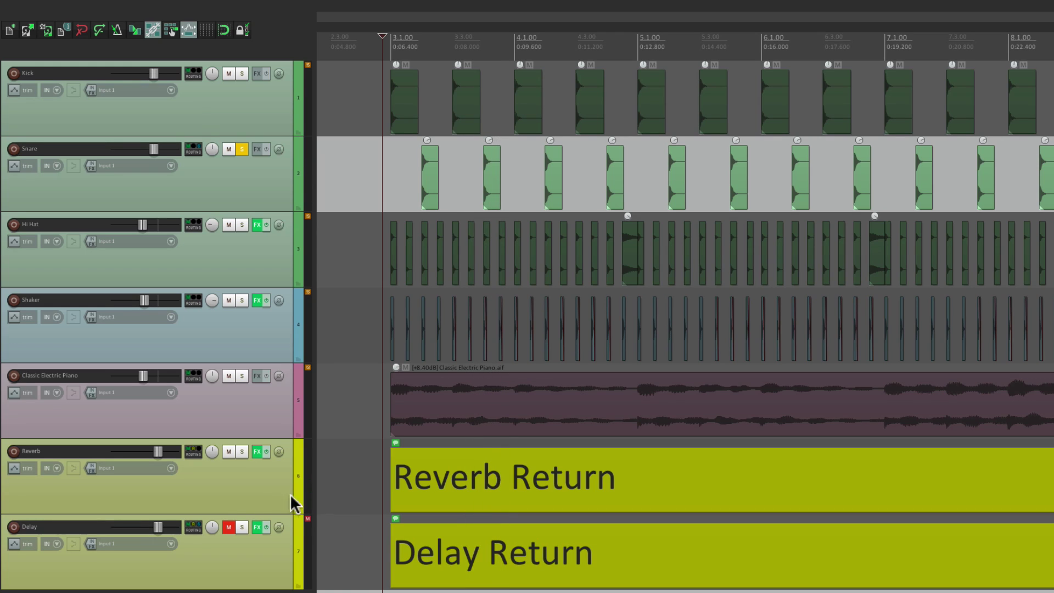
click(228, 527)
Step: Play the Snare with the Reverb return muted, then unmute the Reverb
click(228, 451)
key(space)
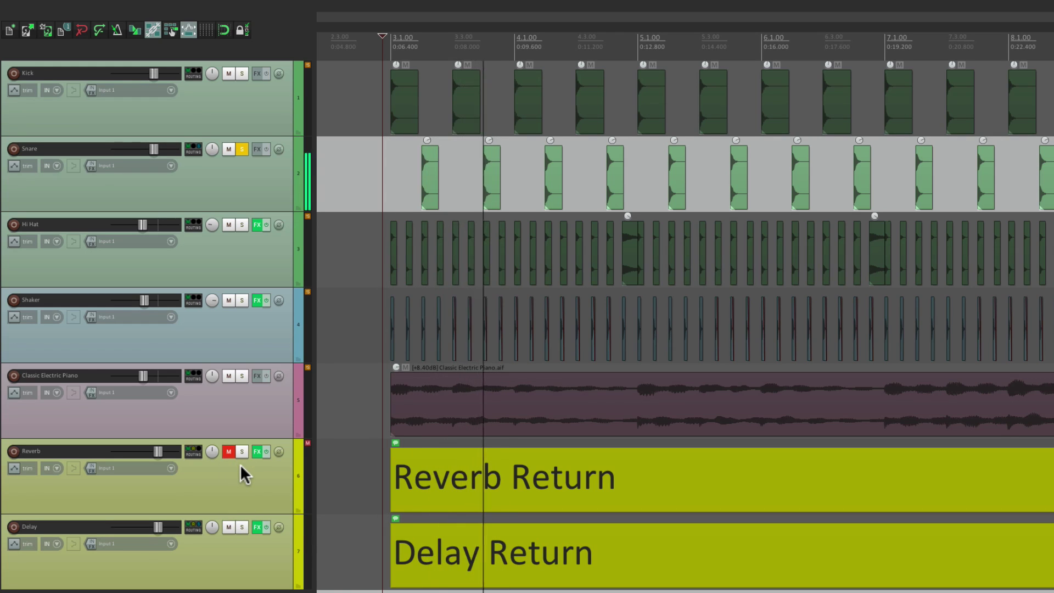
click(228, 451)
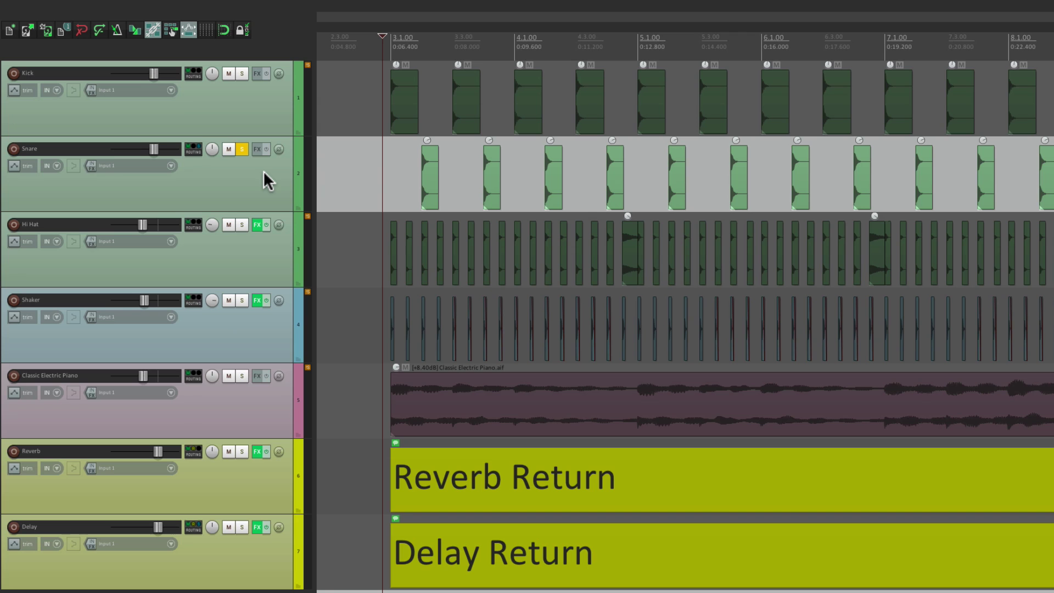
Step: Uncheck 'Solos default to in-place solo' on the Audio page of Preferences
key(super+comma)
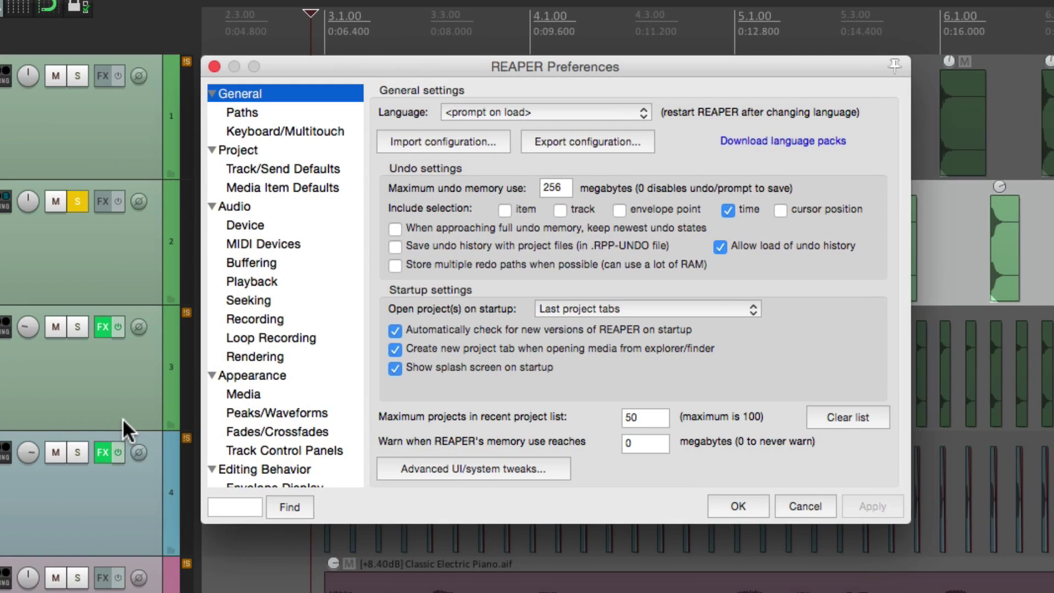
click(291, 208)
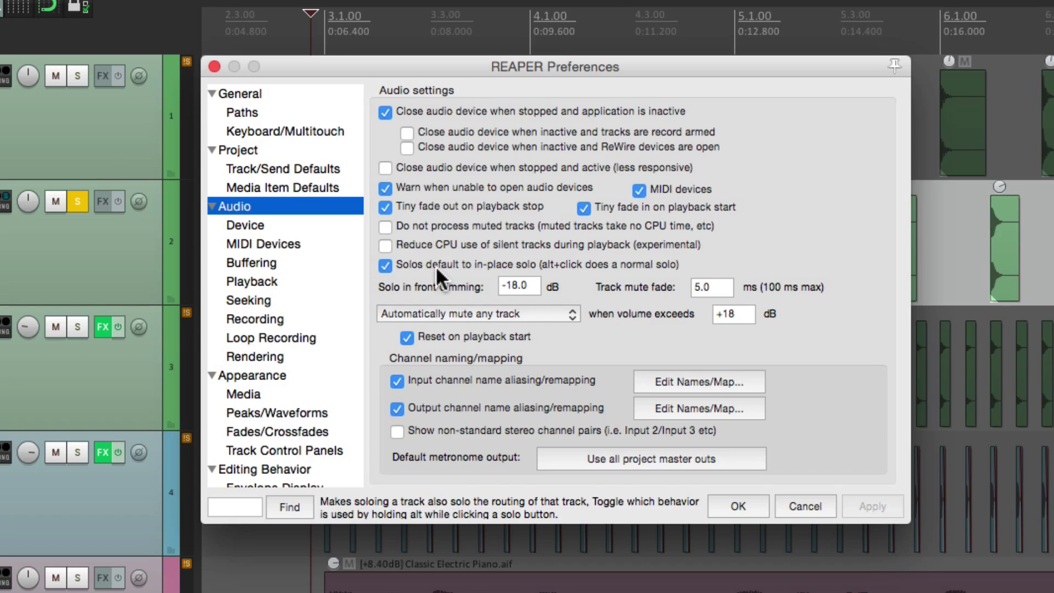
click(385, 266)
Step: Apply the preference change and play back the soloed Snare
click(738, 504)
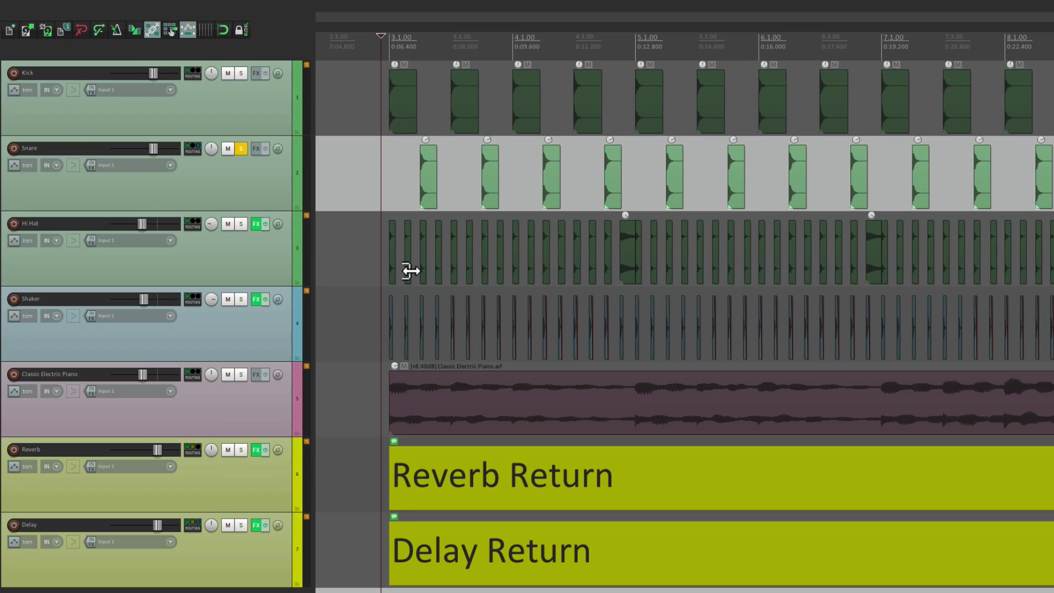
key(space)
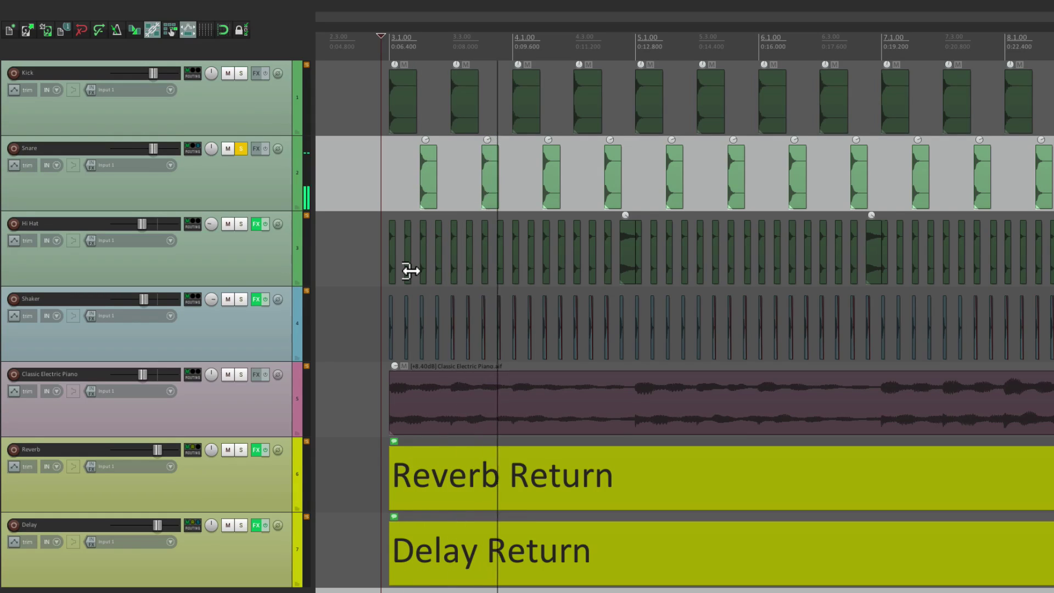
key(space)
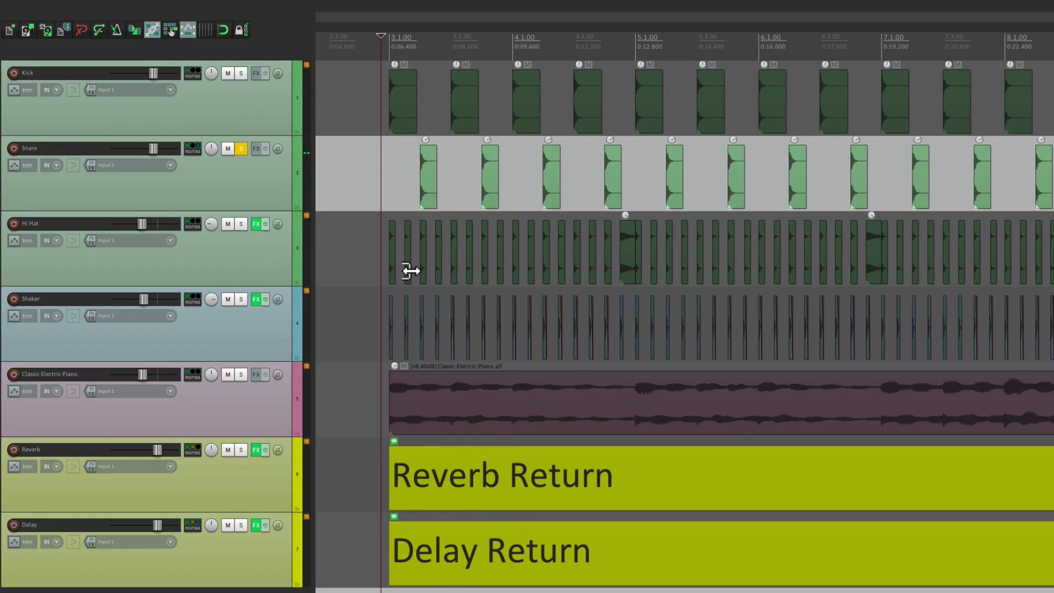
Step: Solo the Reverb and Delay returns alongside Snare, play, then unsolo both returns
click(242, 450)
click(241, 525)
key(space)
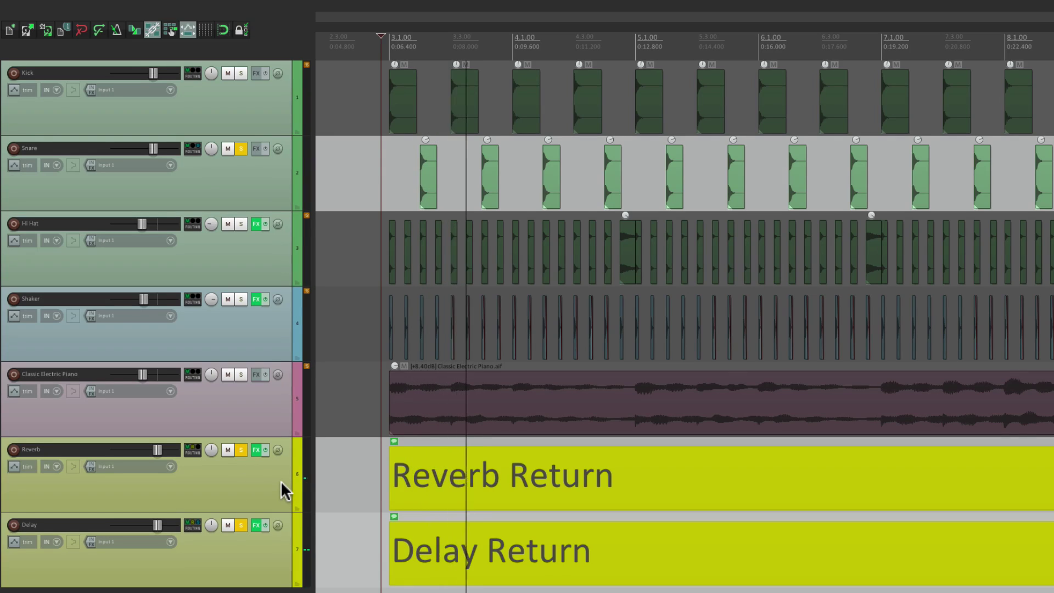
key(space)
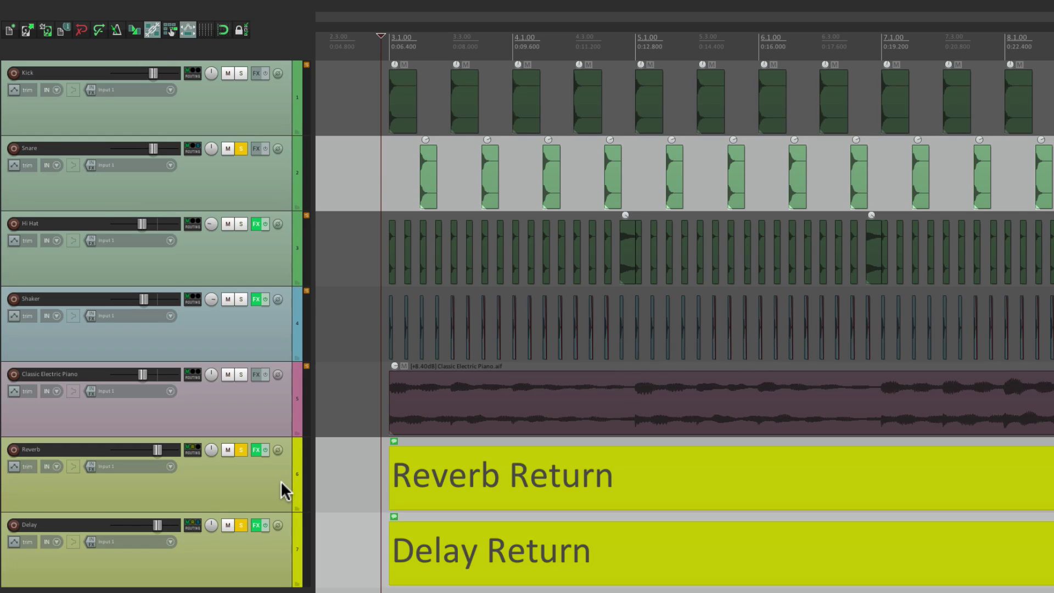
click(242, 450)
click(242, 525)
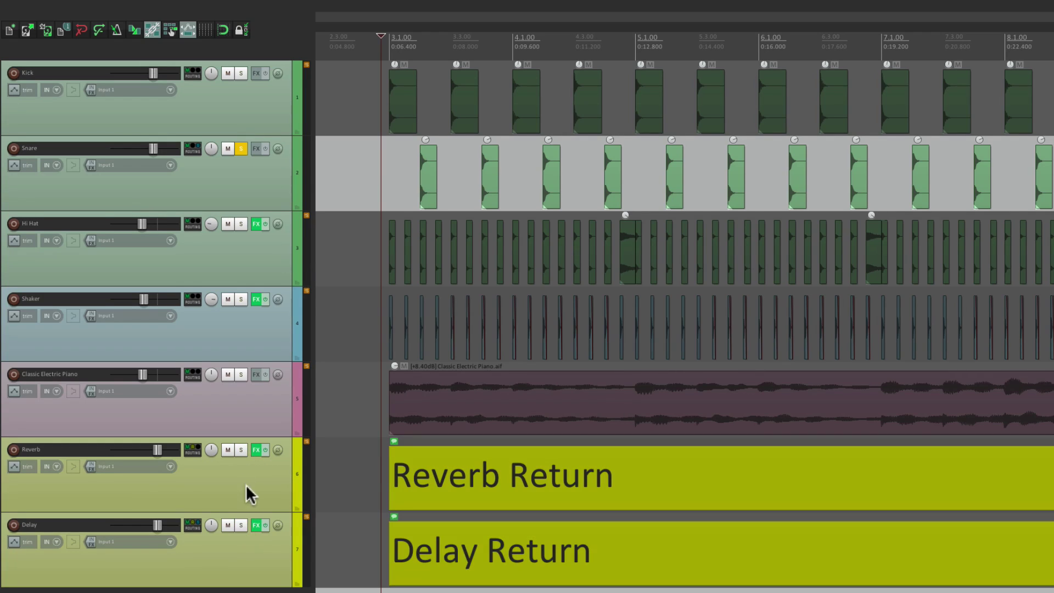
Step: Set the Delay return to solo defeat and clear the Reverb and Snare solos
right_click(241, 449)
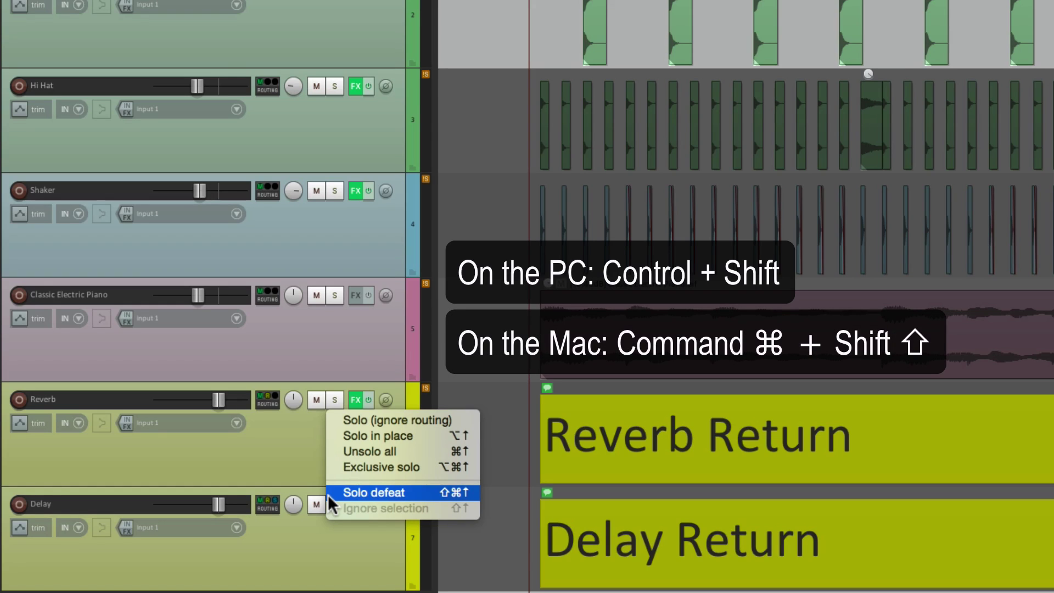
click(301, 443)
ctrl+shift+click(334, 400)
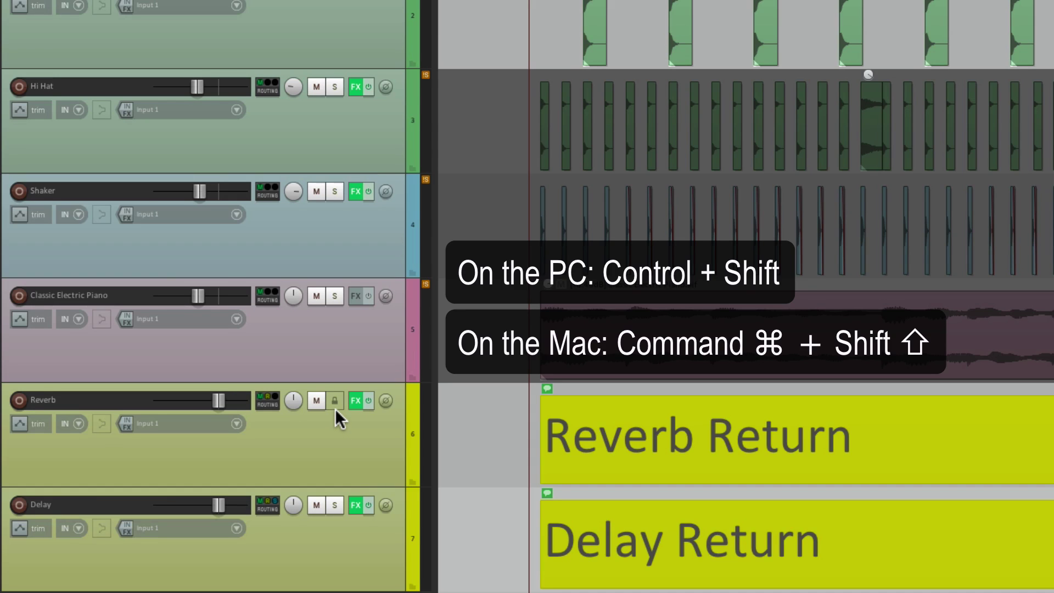
ctrl+shift+click(336, 504)
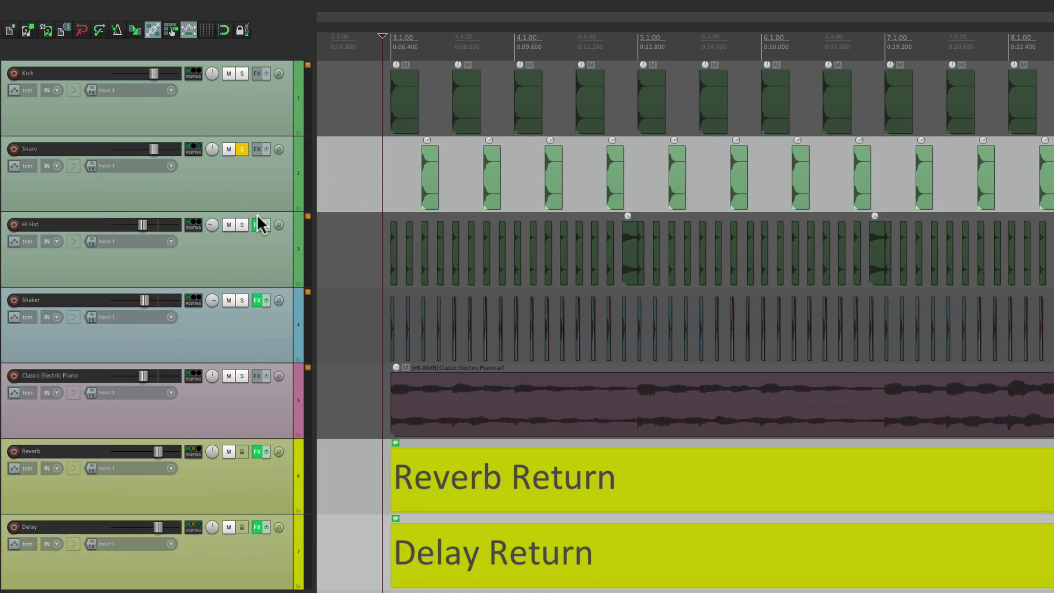
click(272, 94)
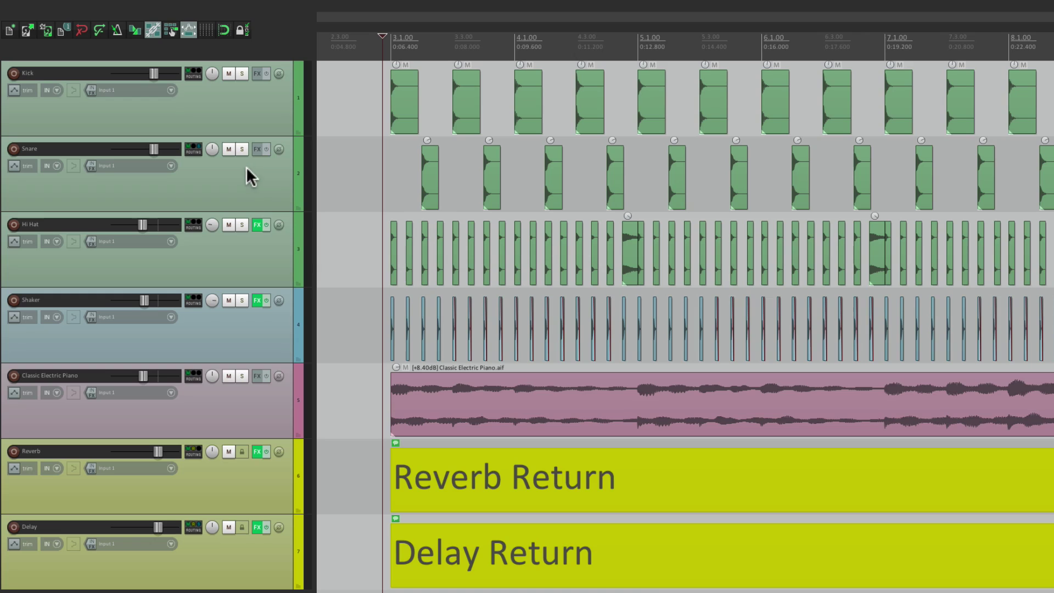
Step: Solo the Snare, play it, and turn off solo defeat on the Reverb return
click(242, 149)
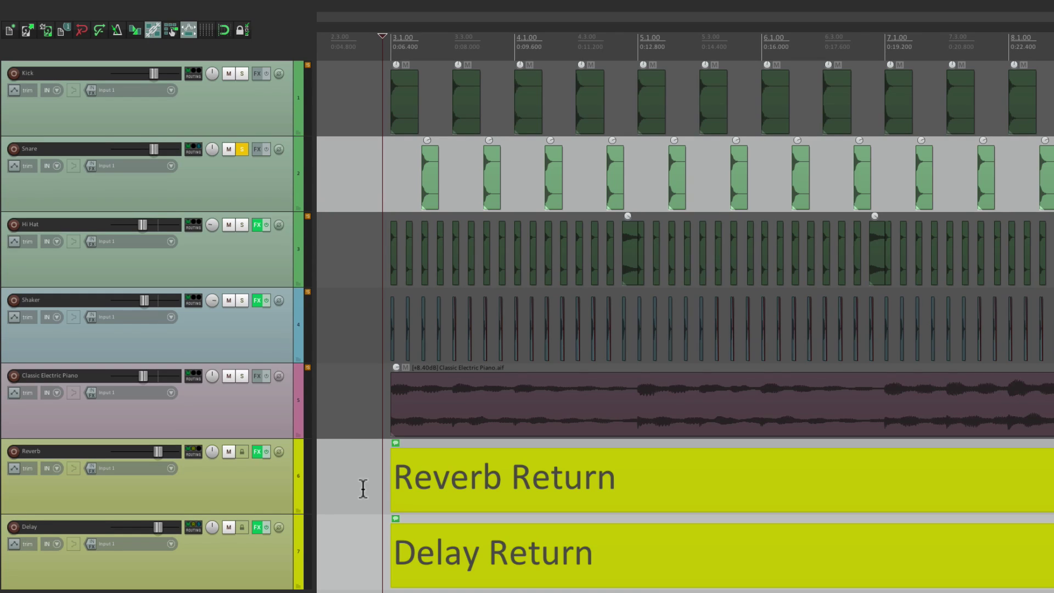
key(space)
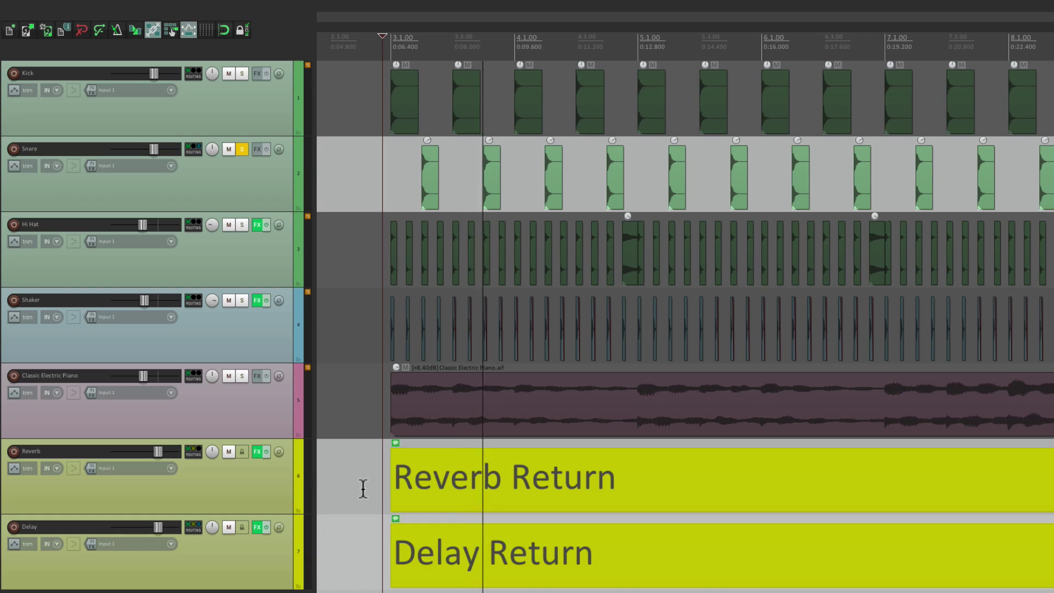
key(space)
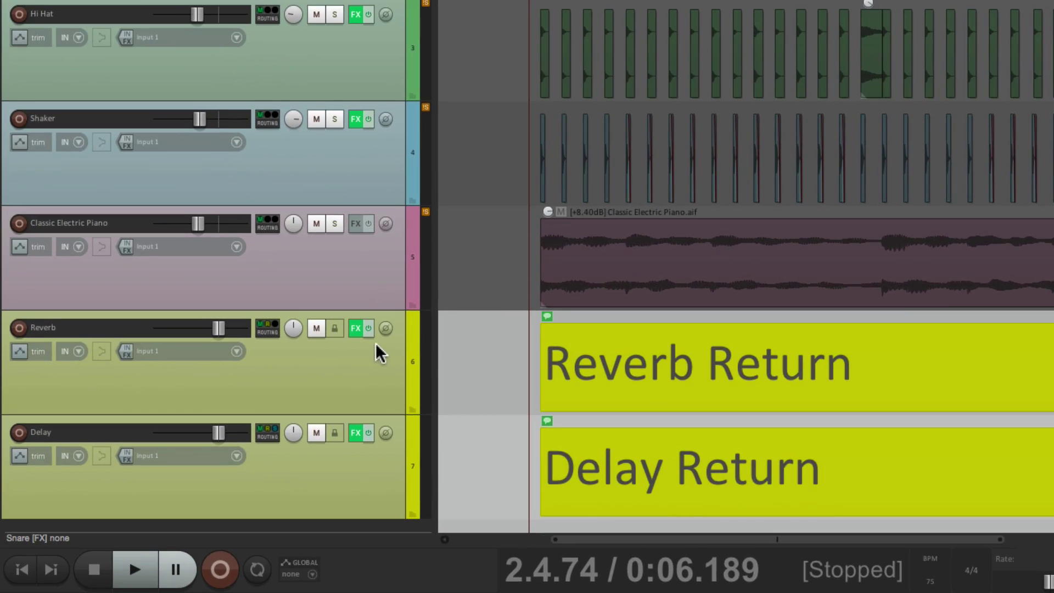
right_click(334, 327)
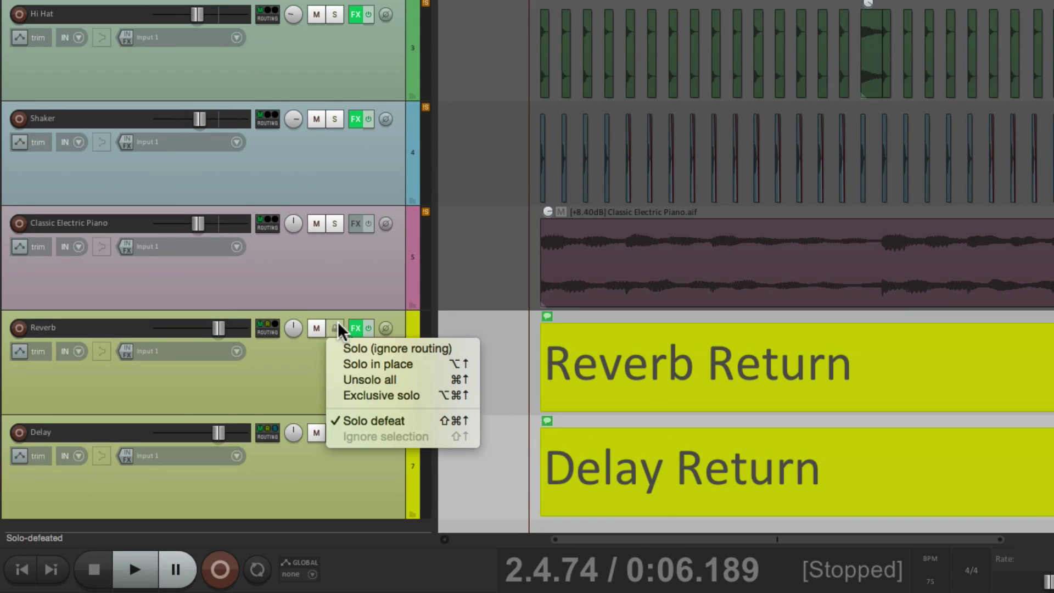
click(335, 422)
right_click(335, 434)
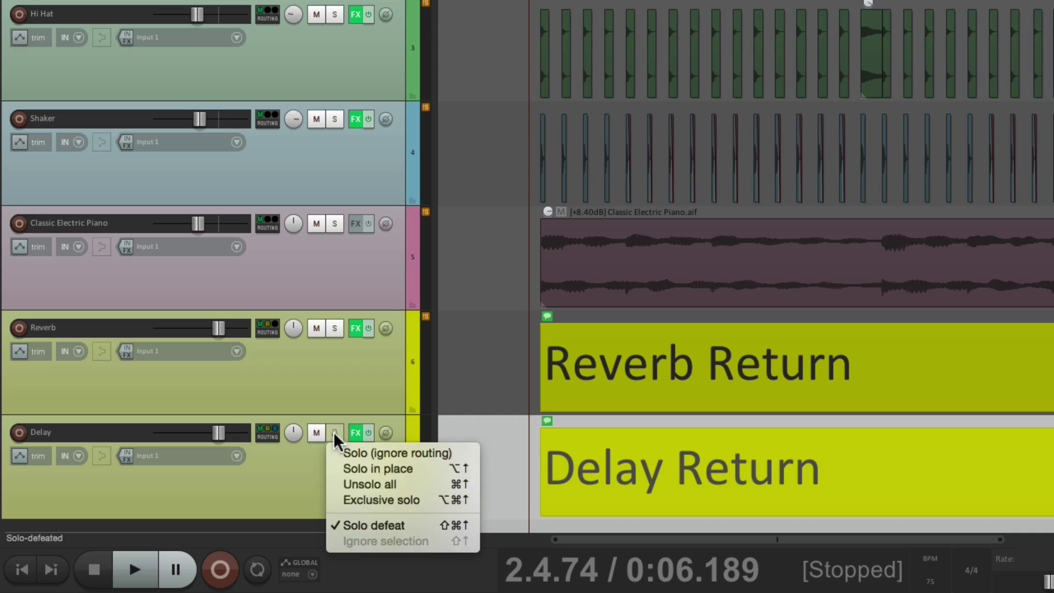
Step: Remove solo defeat from the Delay return, review the Audio solo preferences, and play the soloed Snare
click(339, 525)
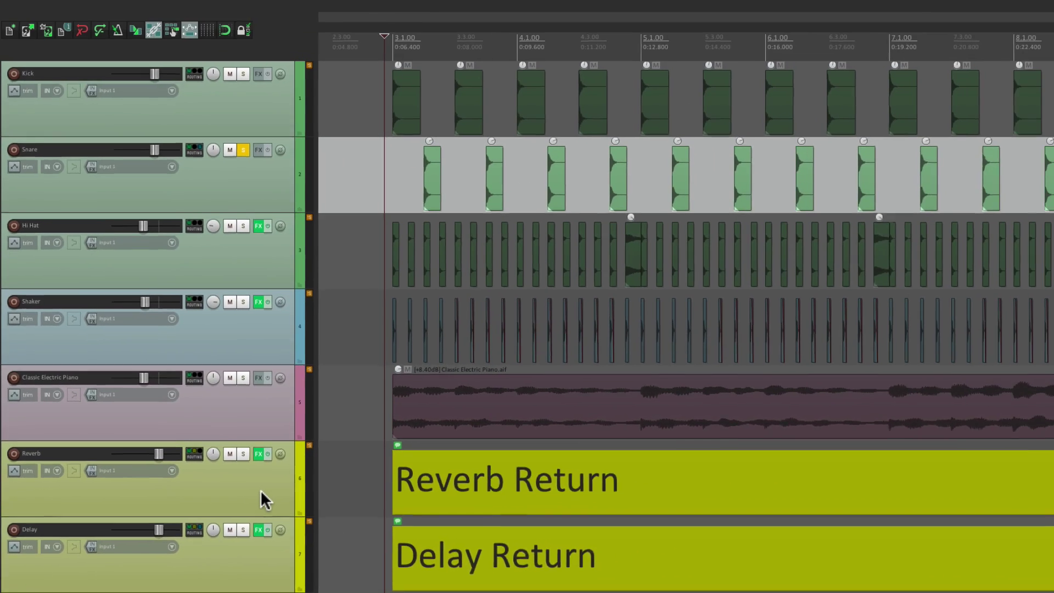
key(super+comma)
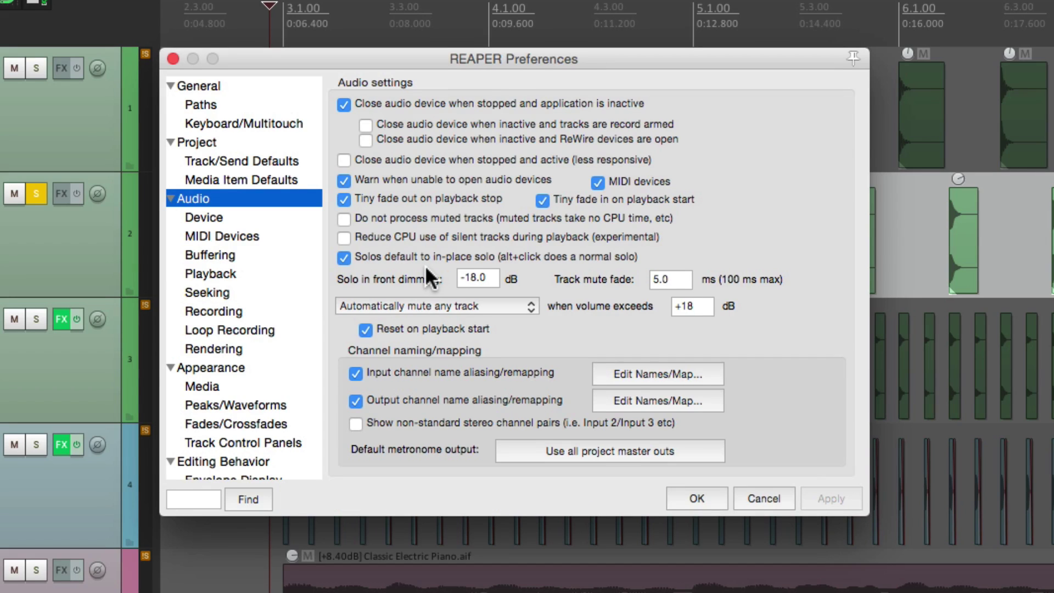
click(688, 498)
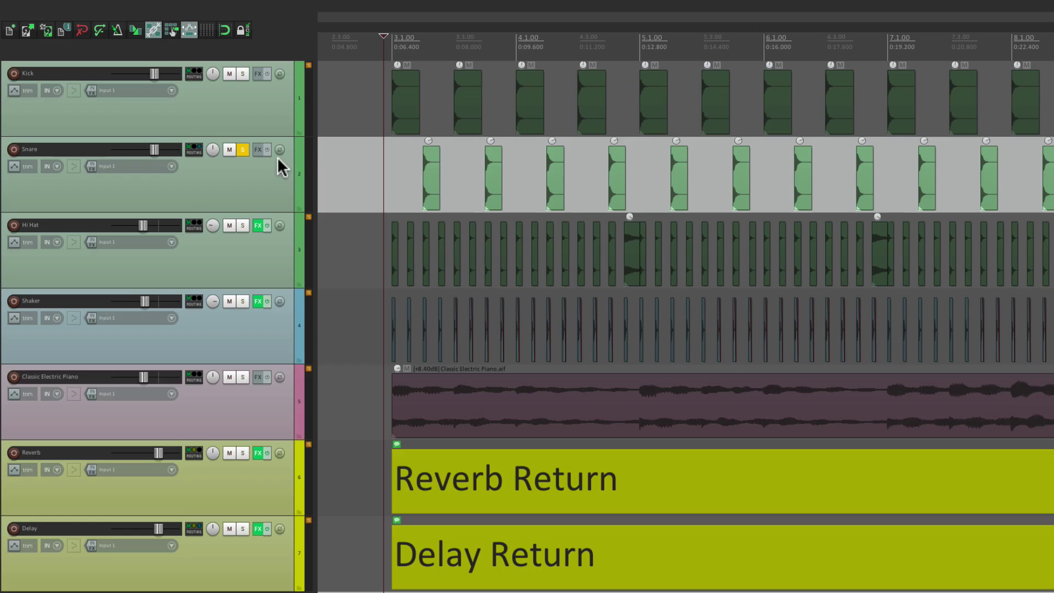
key(space)
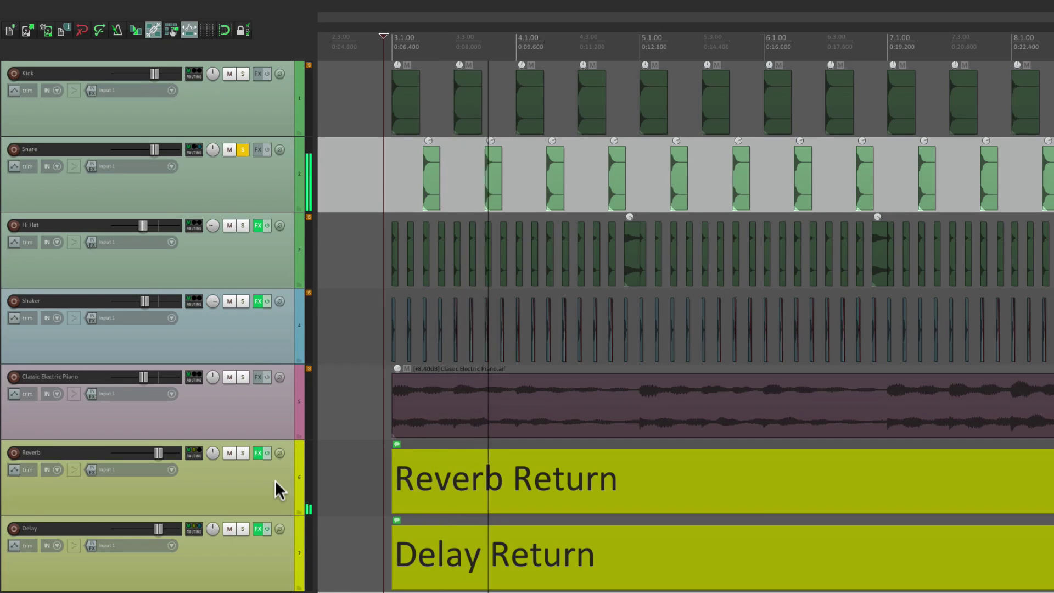
key(space)
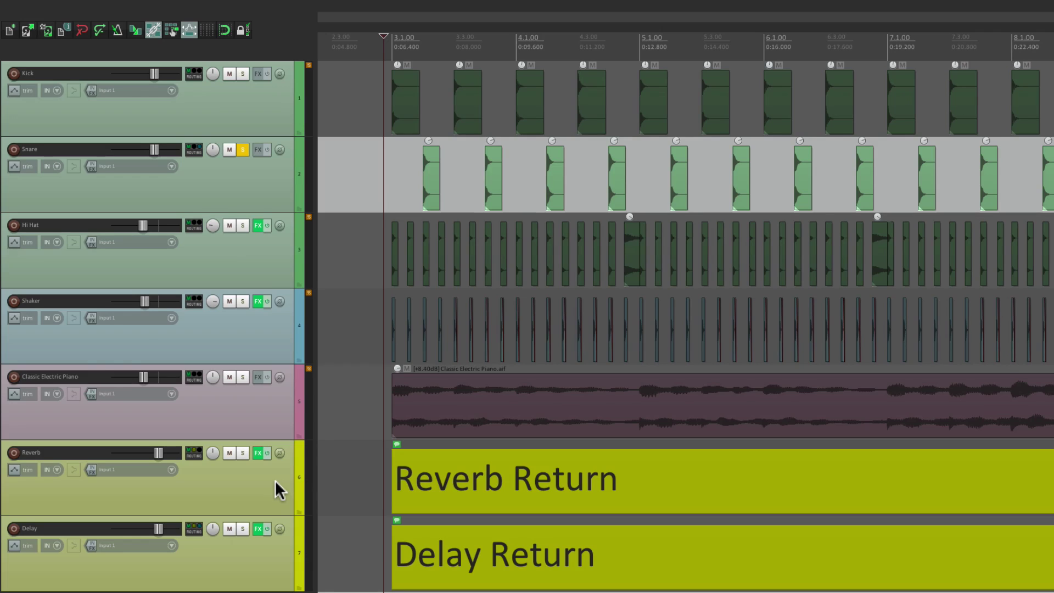
key(super+comma)
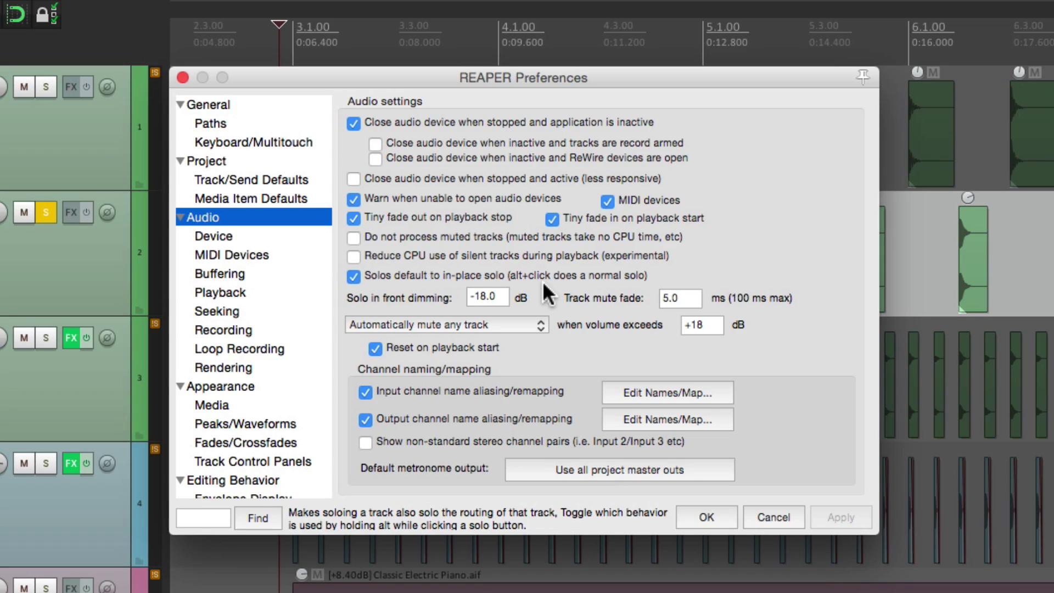
click(700, 513)
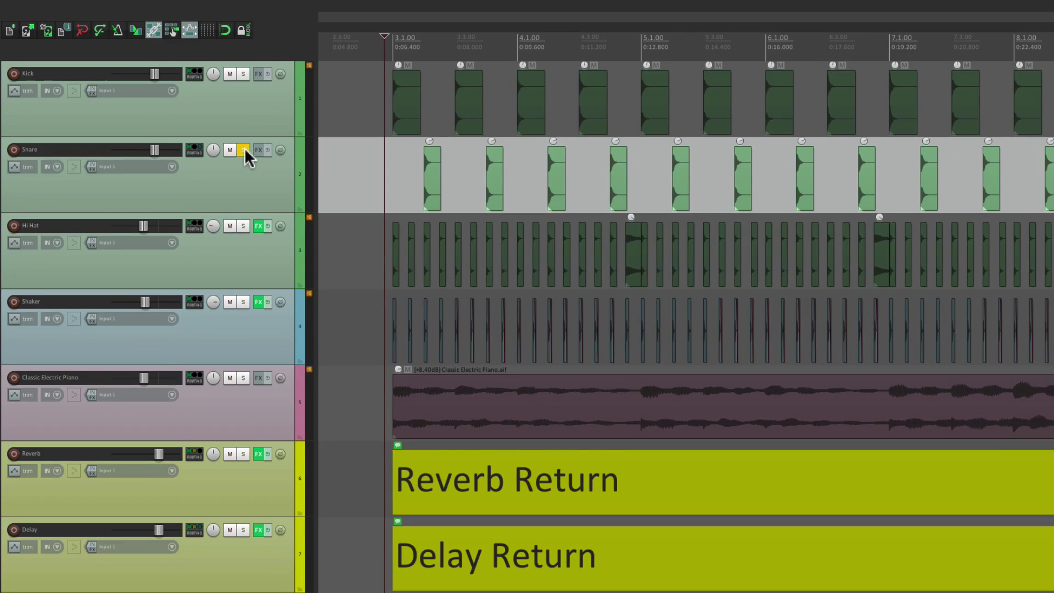
Step: Re-solo the Snare with an Alt/Option-click to ignore routing and play it back
click(244, 149)
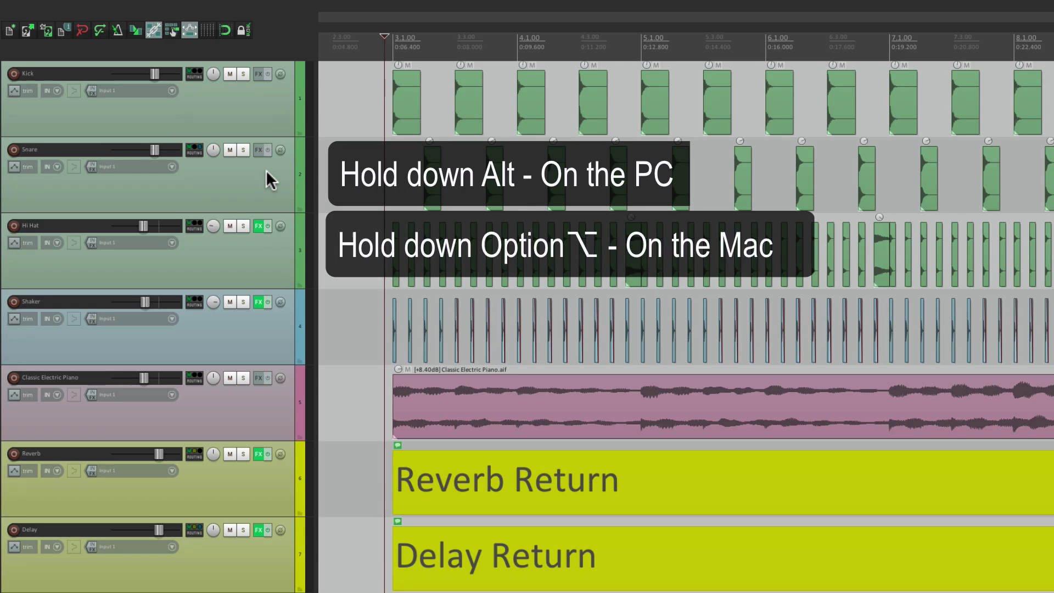
alt+click(244, 149)
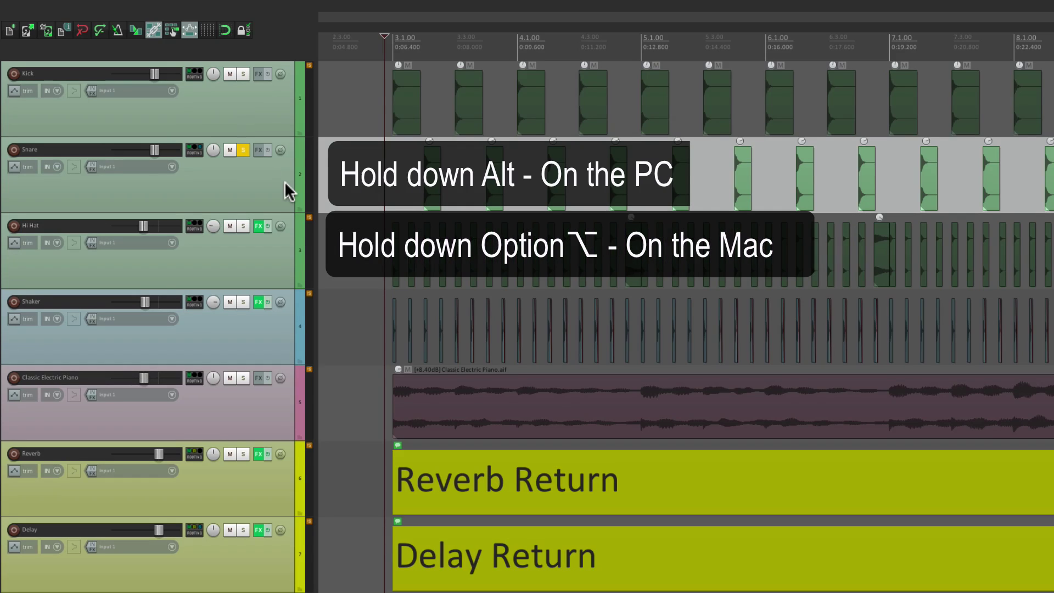
key(space)
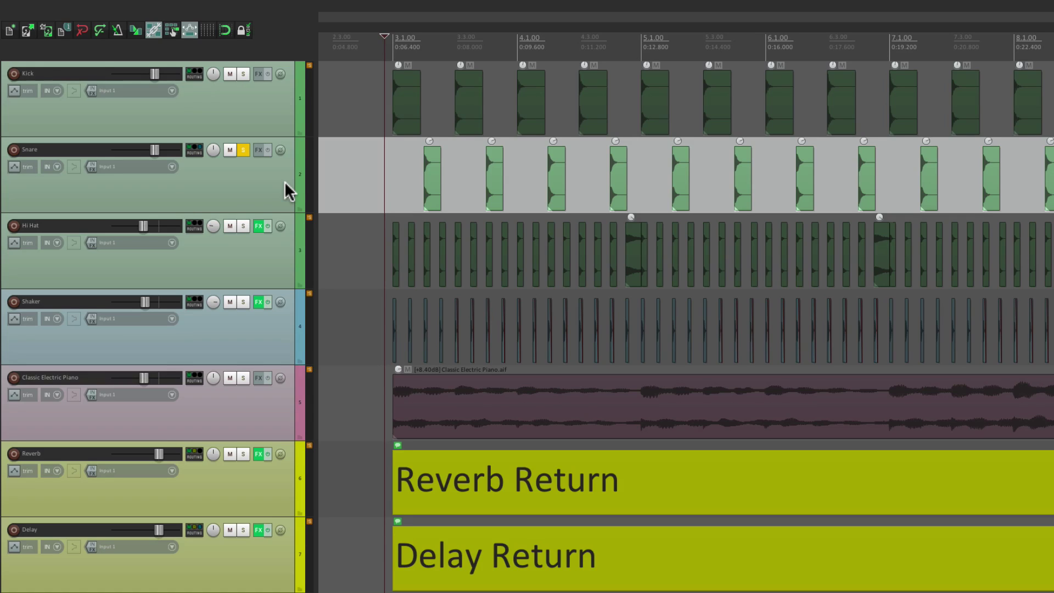
Step: Switch the Snare's solo mode to Solo in place, re-solo it and start playback
right_click(243, 145)
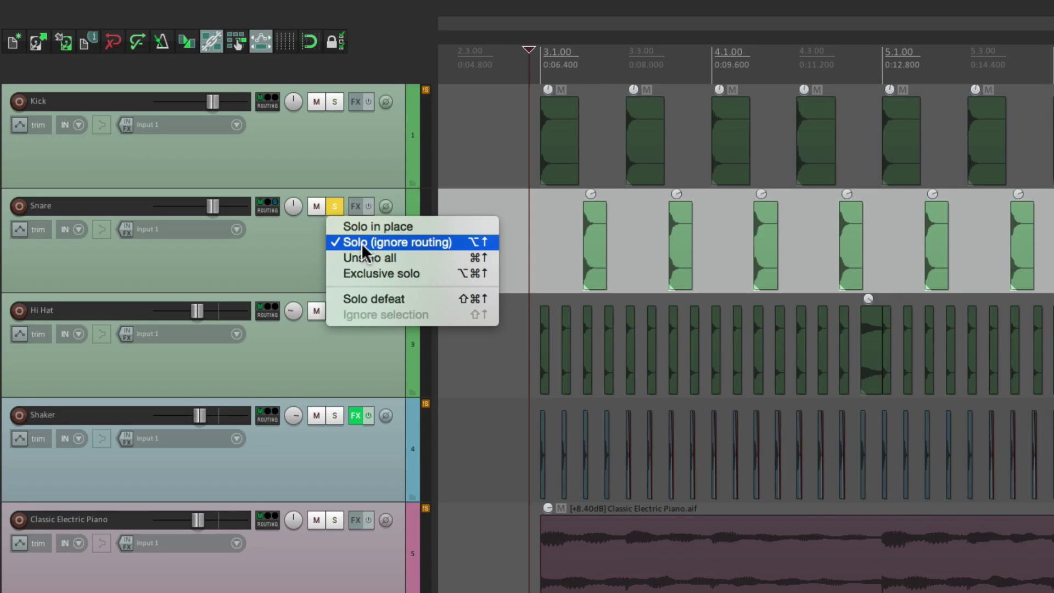
click(388, 226)
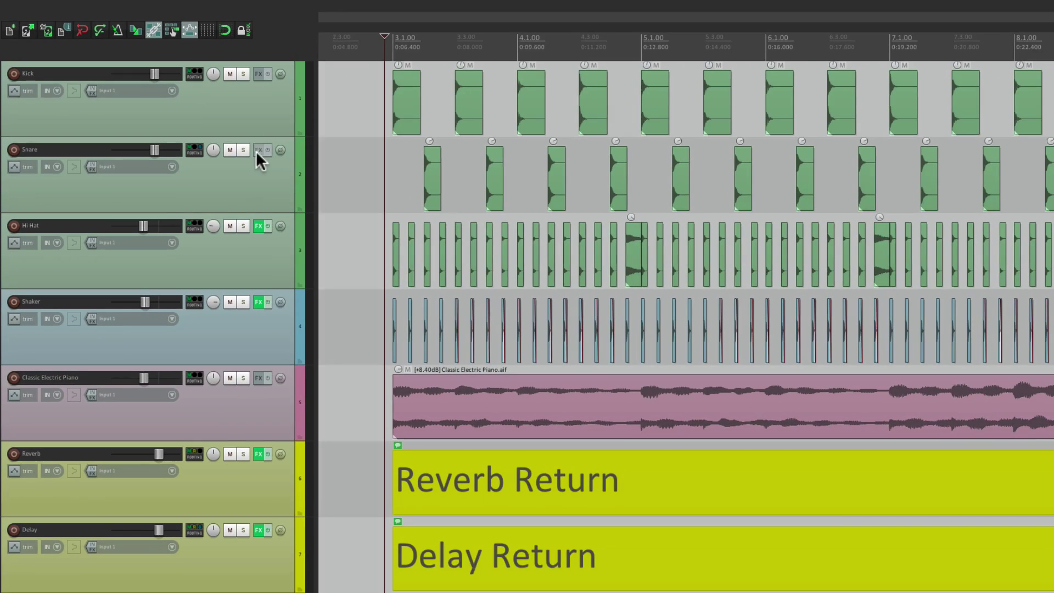
click(243, 150)
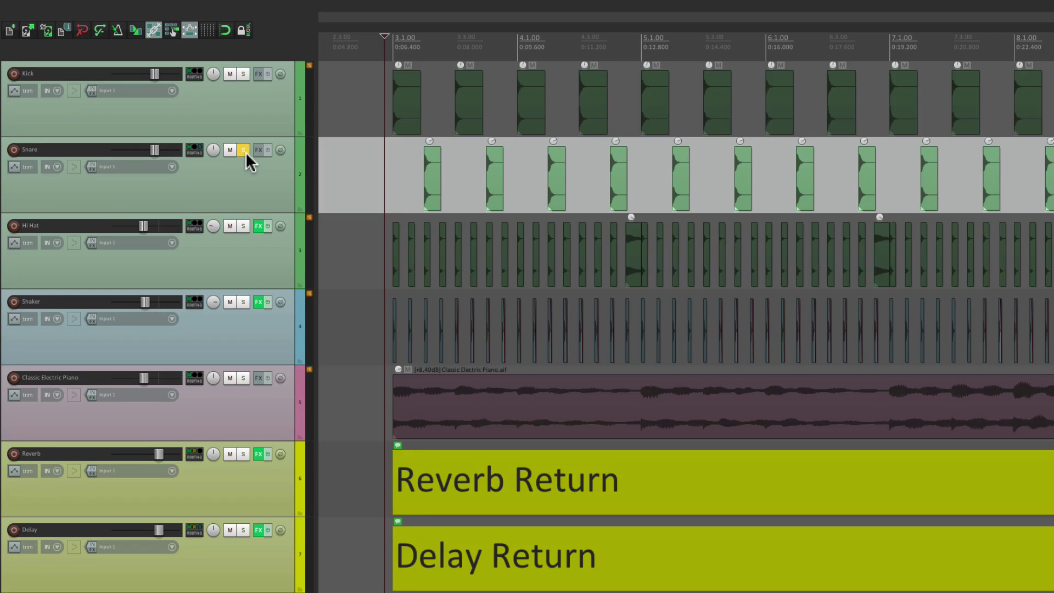
key(space)
Step: Solo Snare, Hi Hat and Shaker together, then unsolo every track at once
click(243, 149)
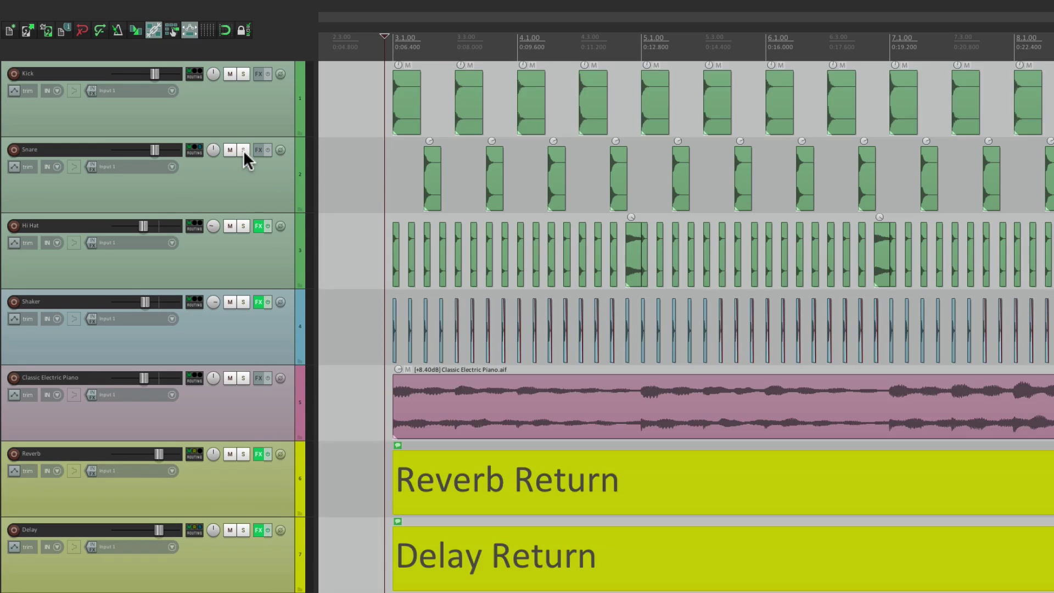
click(243, 150)
click(243, 226)
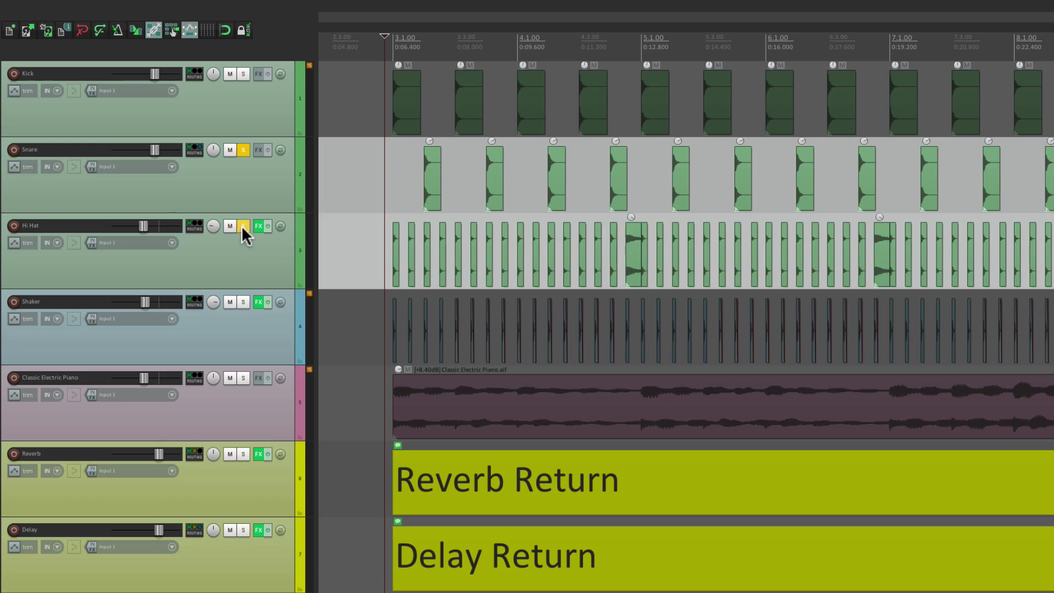
click(243, 302)
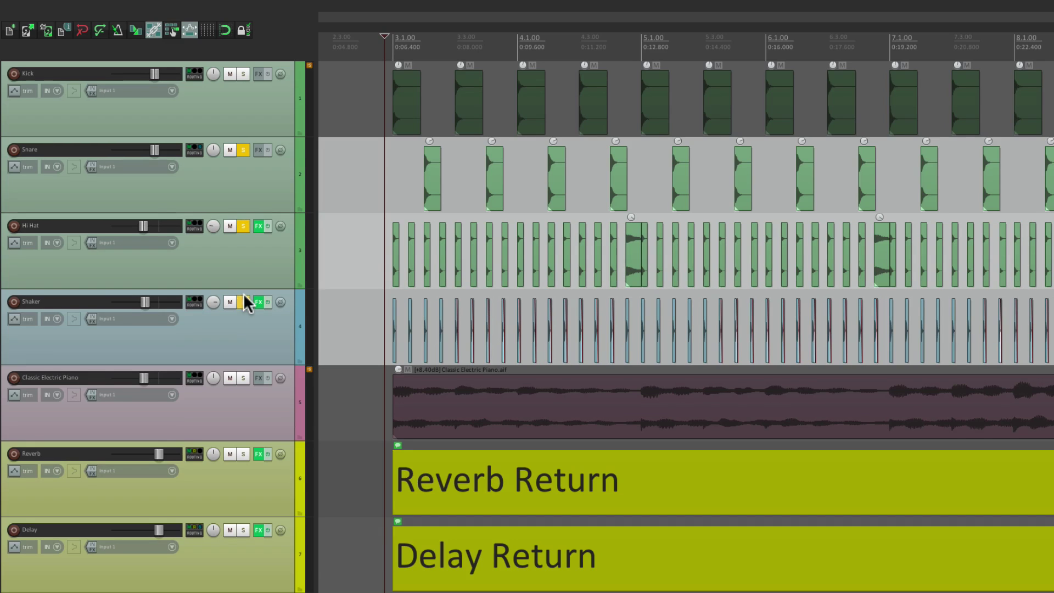
right_click(243, 150)
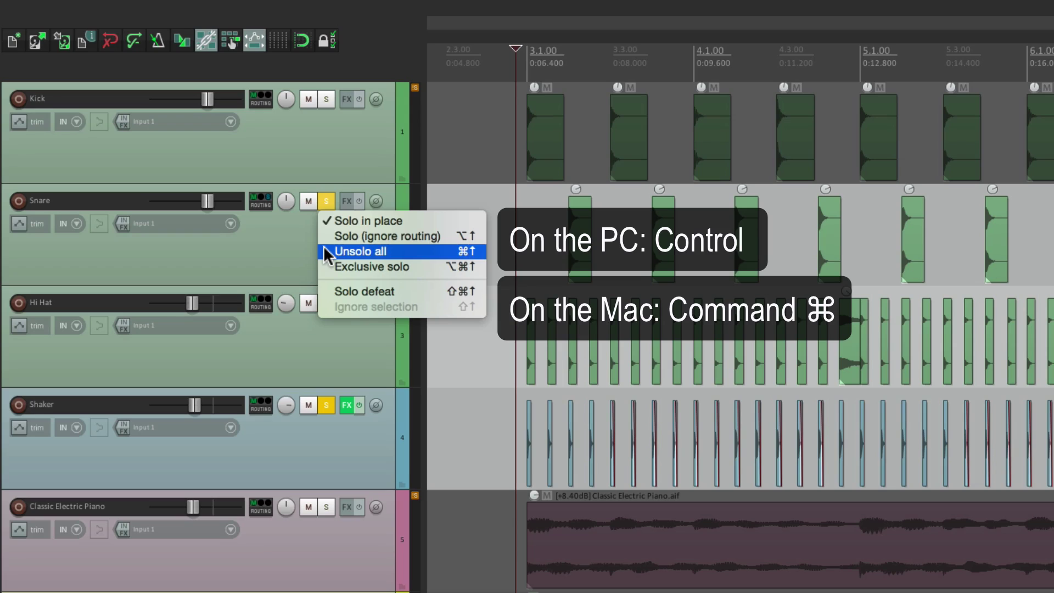
click(280, 273)
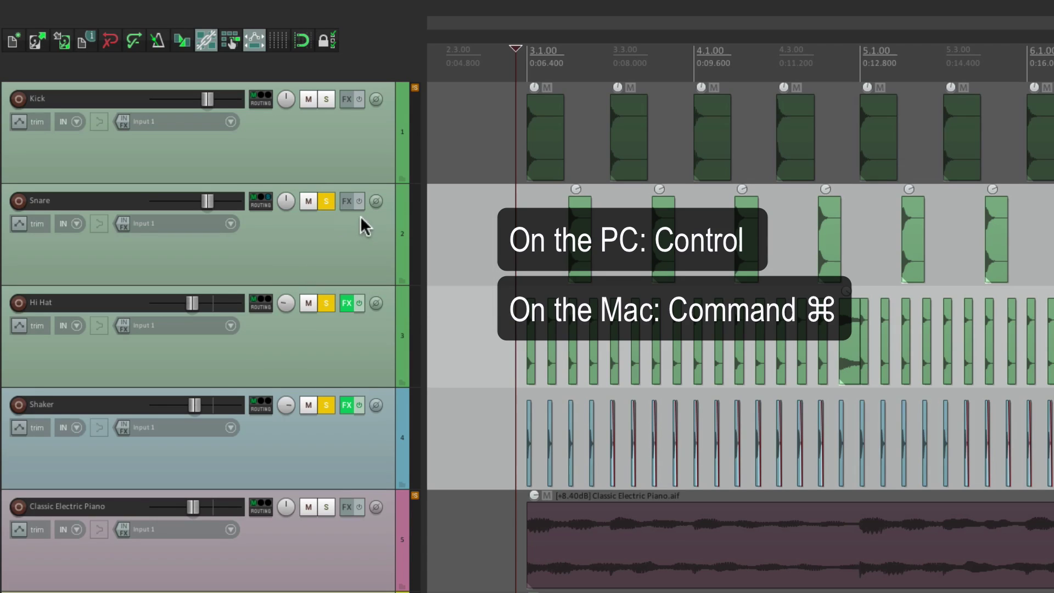
ctrl+click(326, 201)
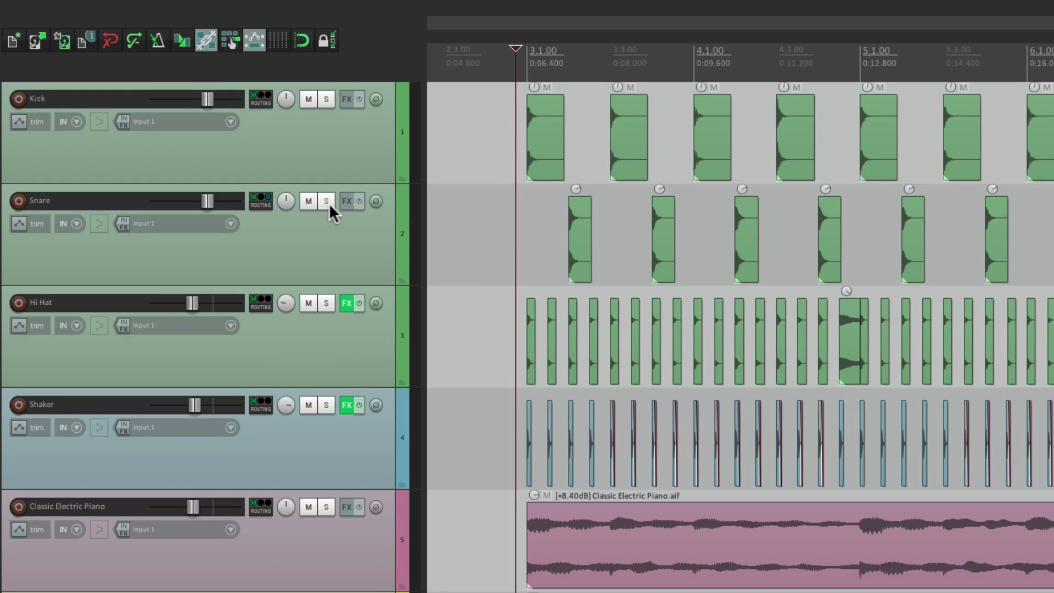
Step: Solo Kick, Snare and Hi Hat, then clear all their solos in one action
click(326, 99)
click(327, 201)
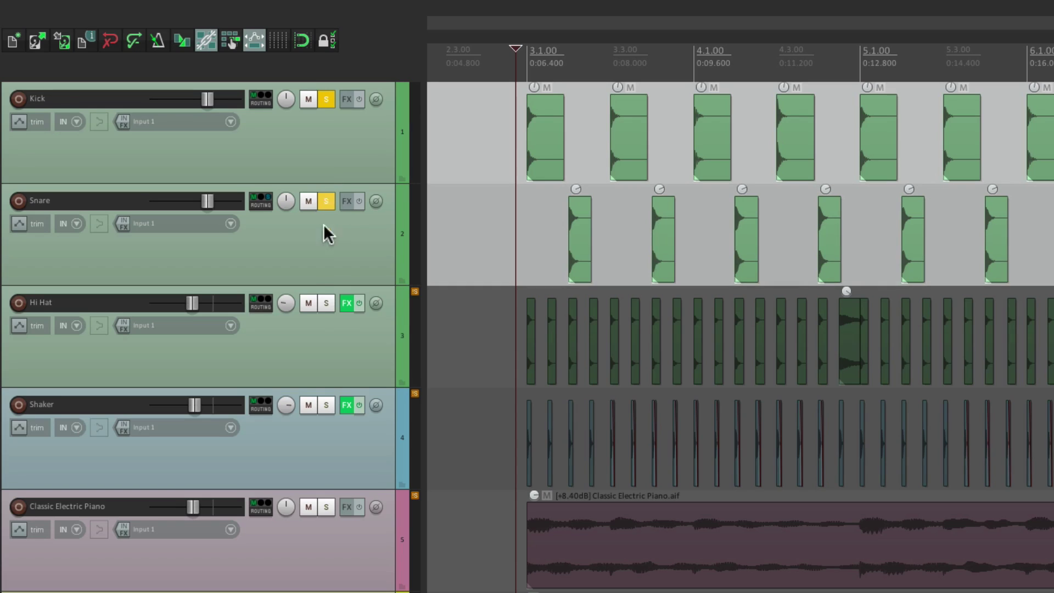
click(326, 303)
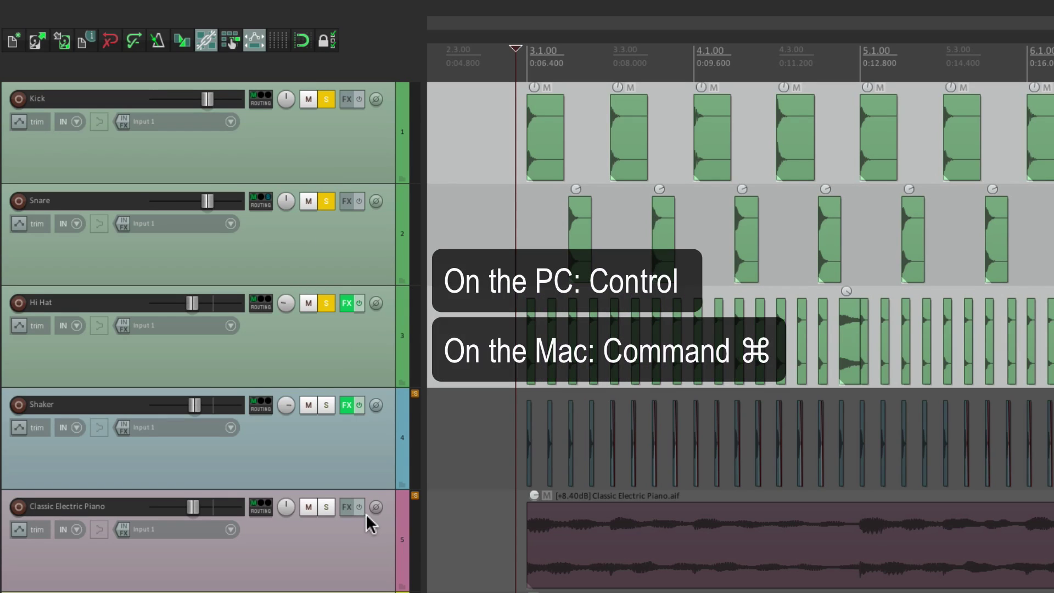
ctrl+click(324, 506)
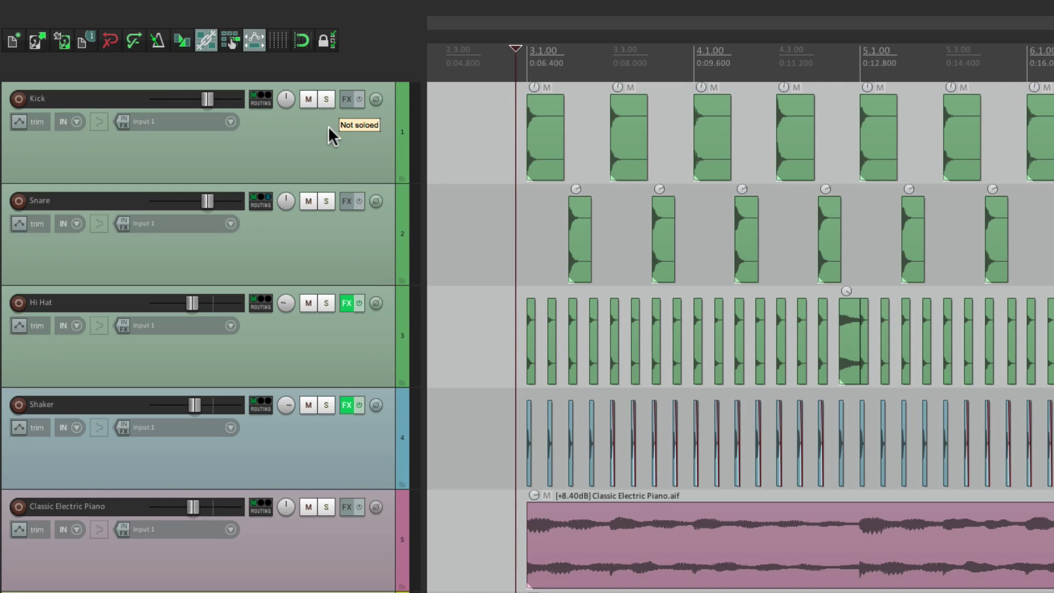
drag(326, 99, 335, 204)
drag(334, 256, 327, 509)
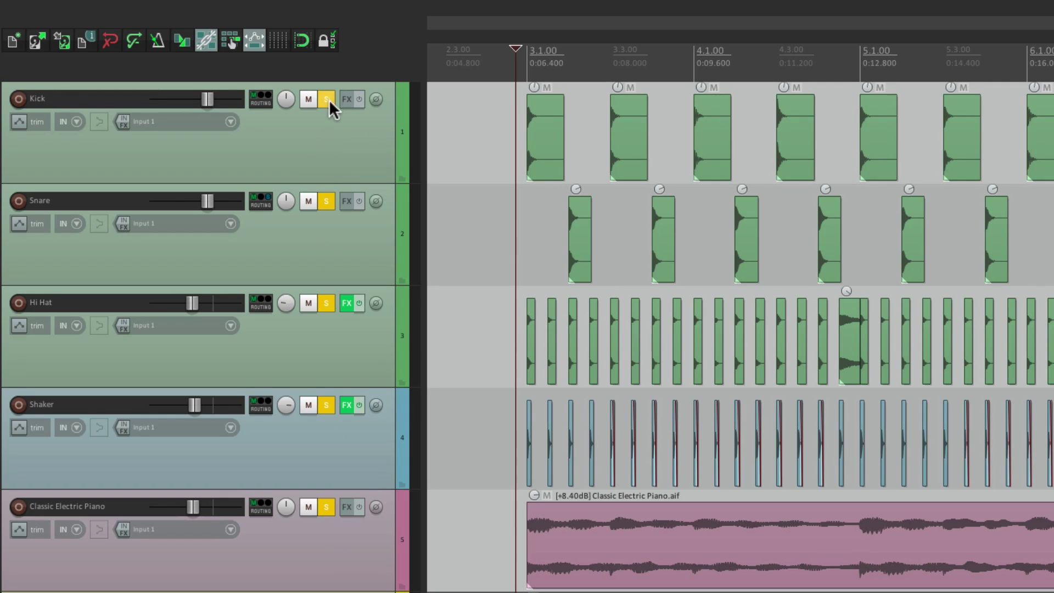
drag(329, 107, 325, 507)
Step: Sweep-solo the piano, Shaker and Hi Hat, then clear them and toggle Kick's solo on and off
right_click(326, 507)
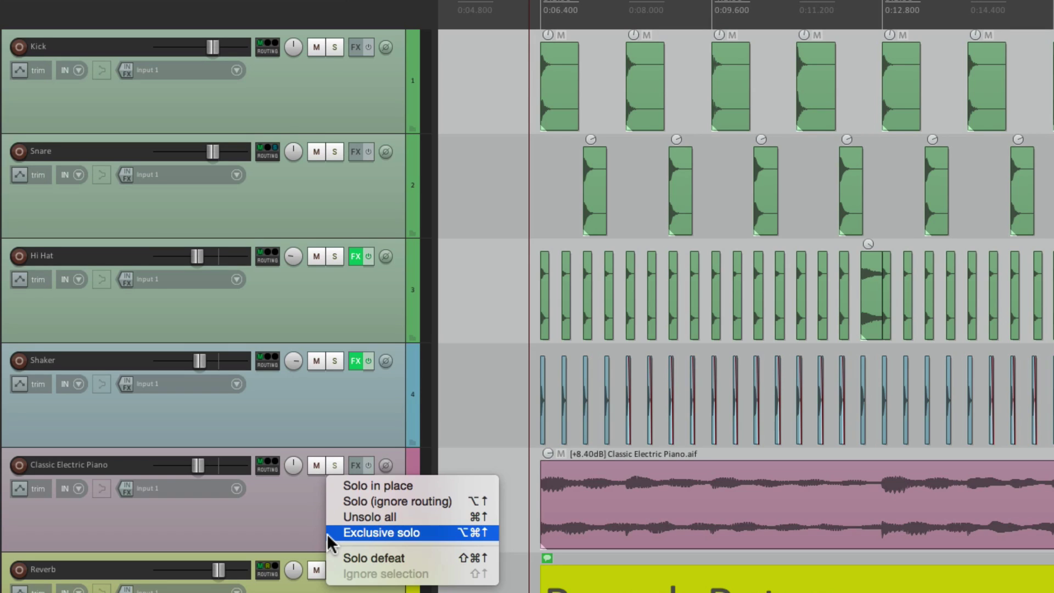
click(299, 521)
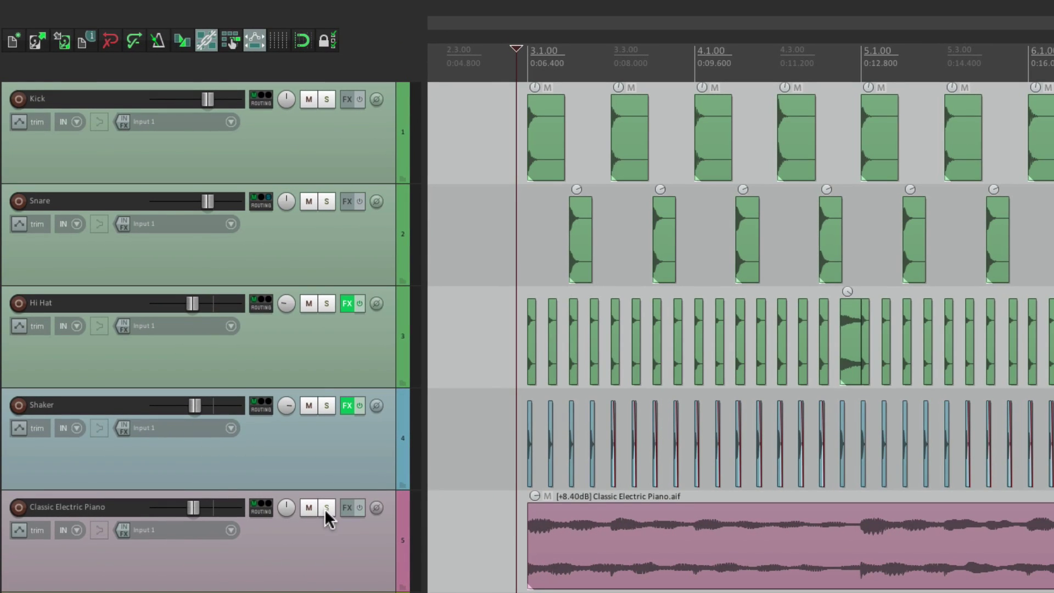
drag(324, 506, 325, 326)
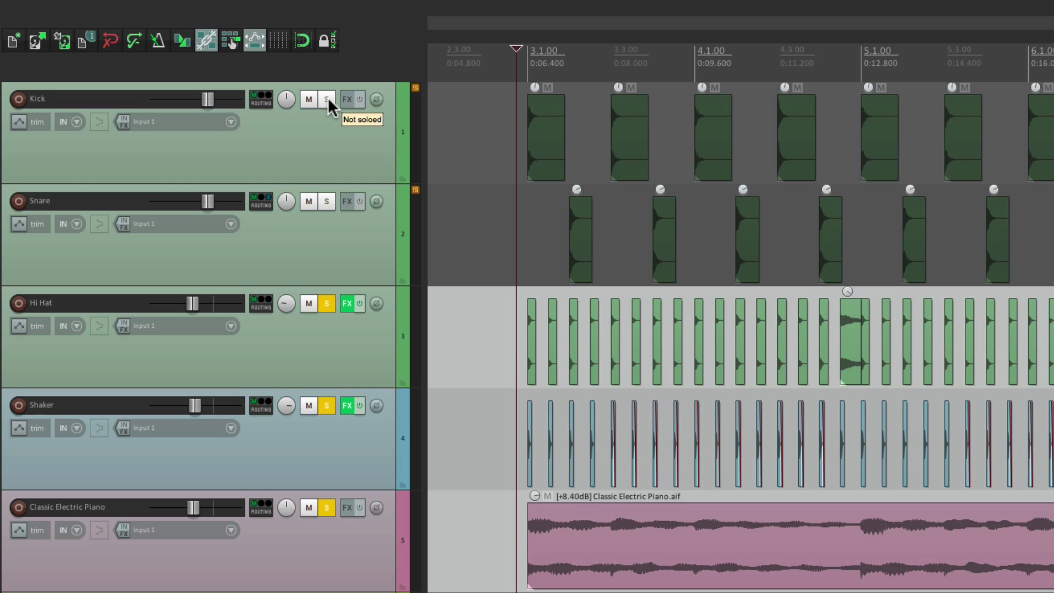
drag(326, 305, 326, 506)
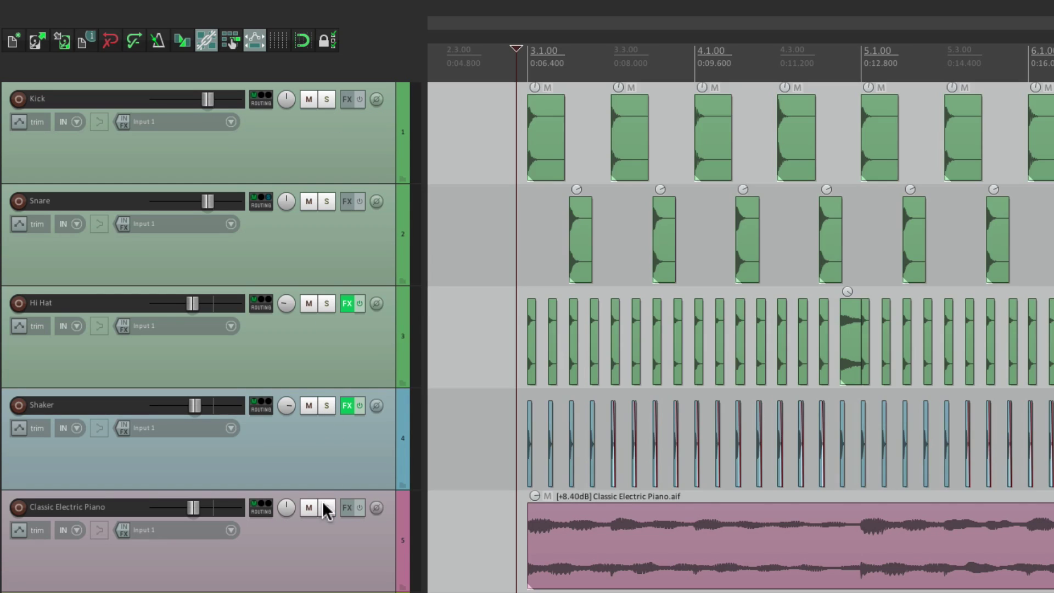
click(328, 100)
click(328, 100)
Step: Drag-solo Hi Hat, Shaker and Classic Electric Piano, then make Kick the exclusive solo
drag(327, 304, 331, 508)
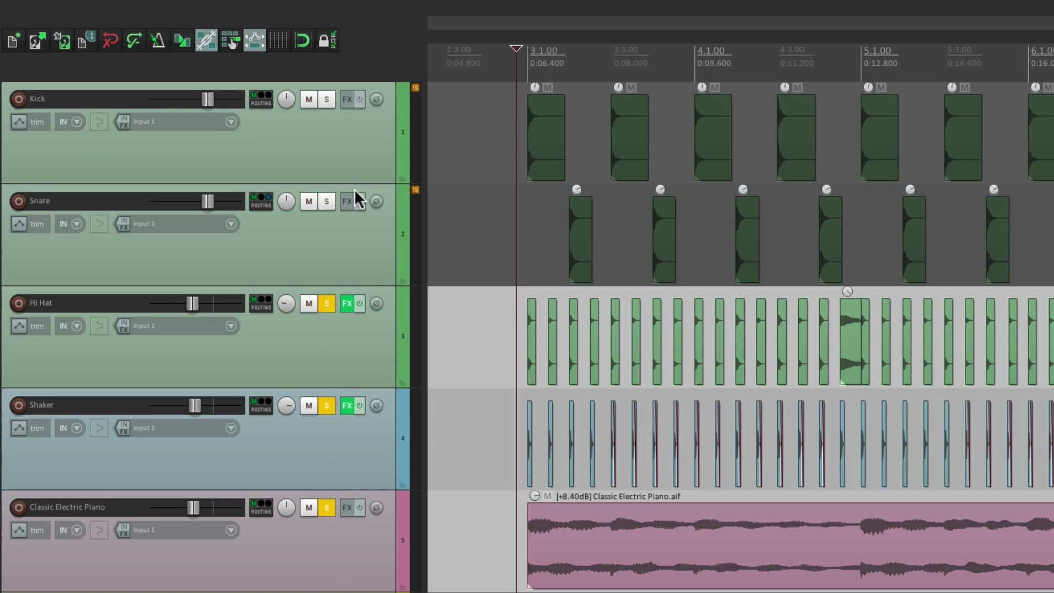
right_click(326, 99)
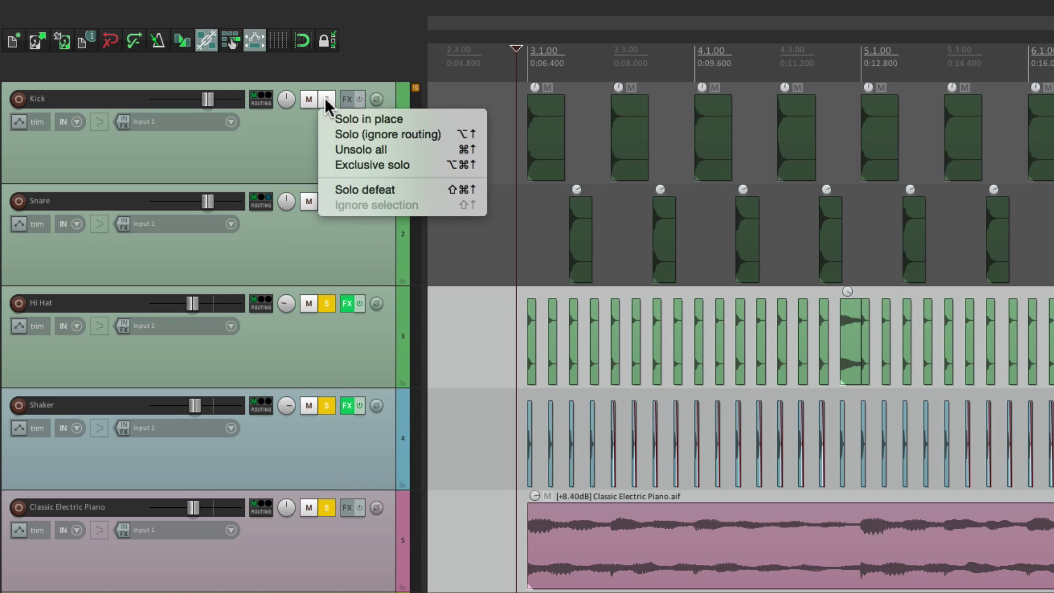
click(328, 166)
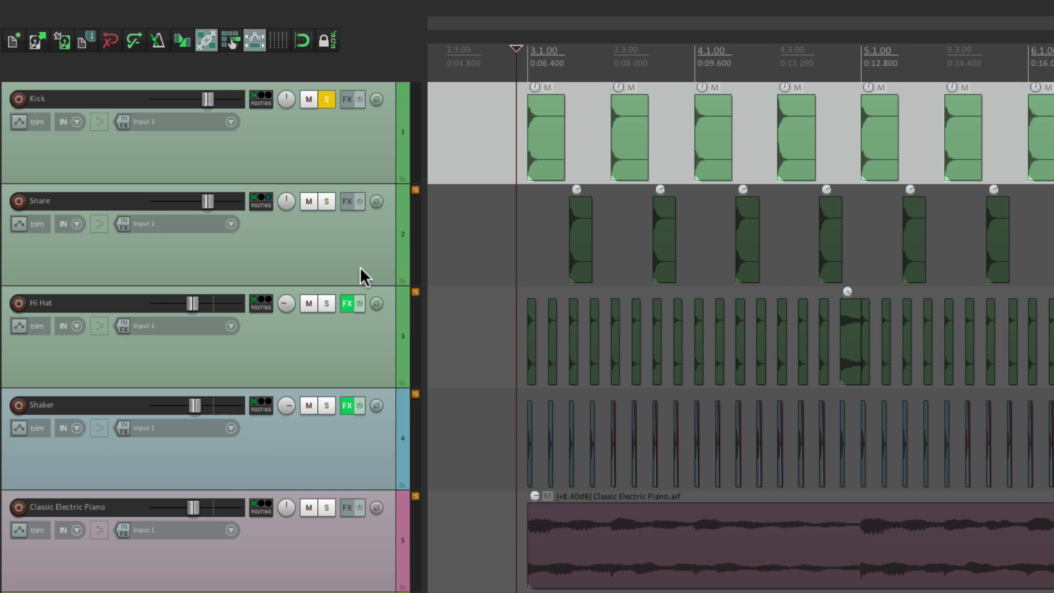
Step: Add Snare and Hi Hat to the soloed tracks
click(326, 98)
click(326, 201)
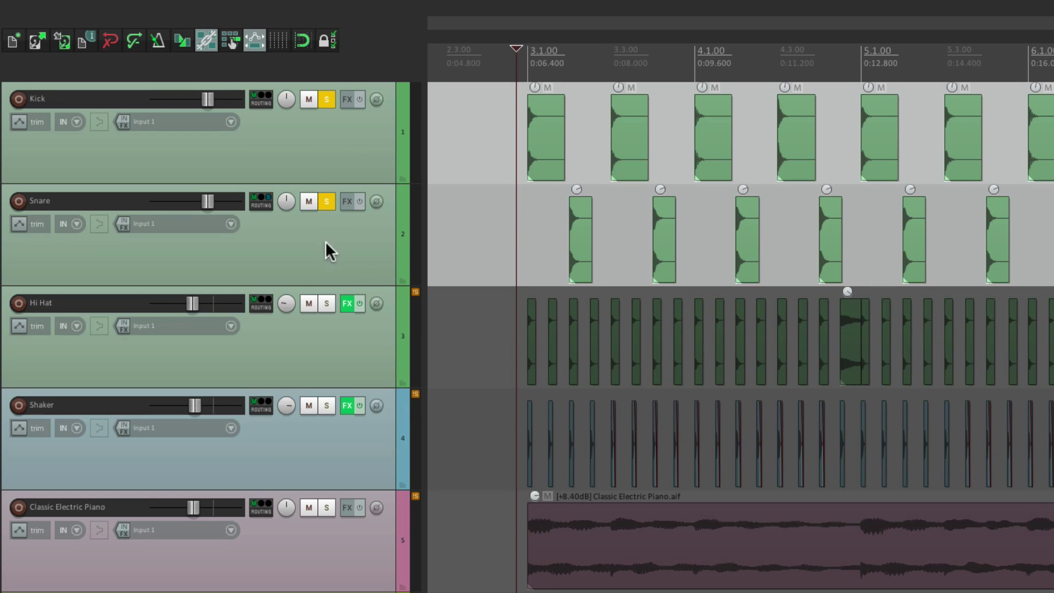
click(326, 303)
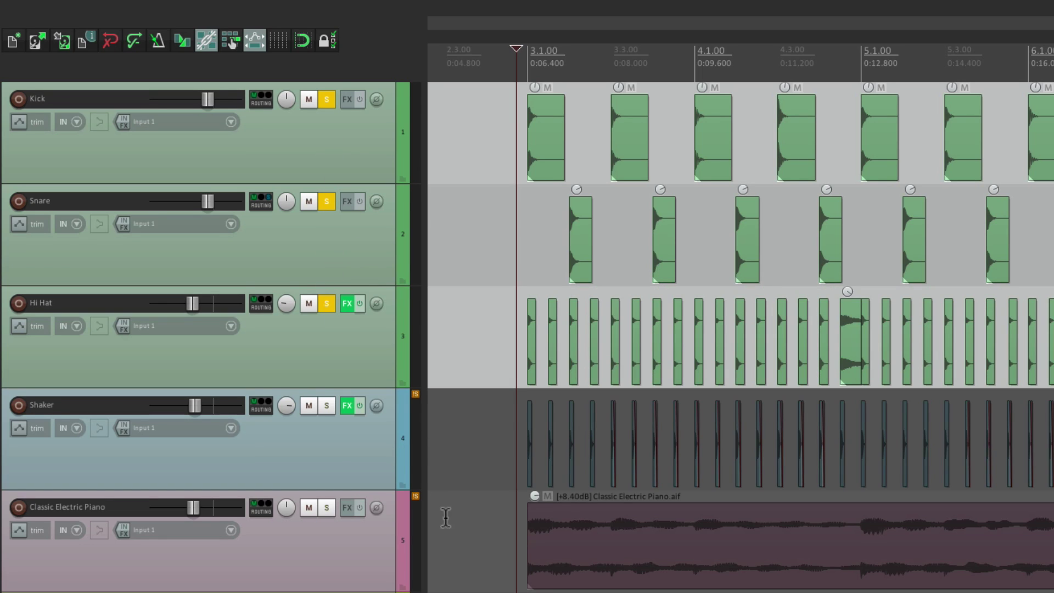
Step: Select Shaker and Classic Electric Piano and give them an exclusive solo
click(326, 445)
ctrl+click(342, 541)
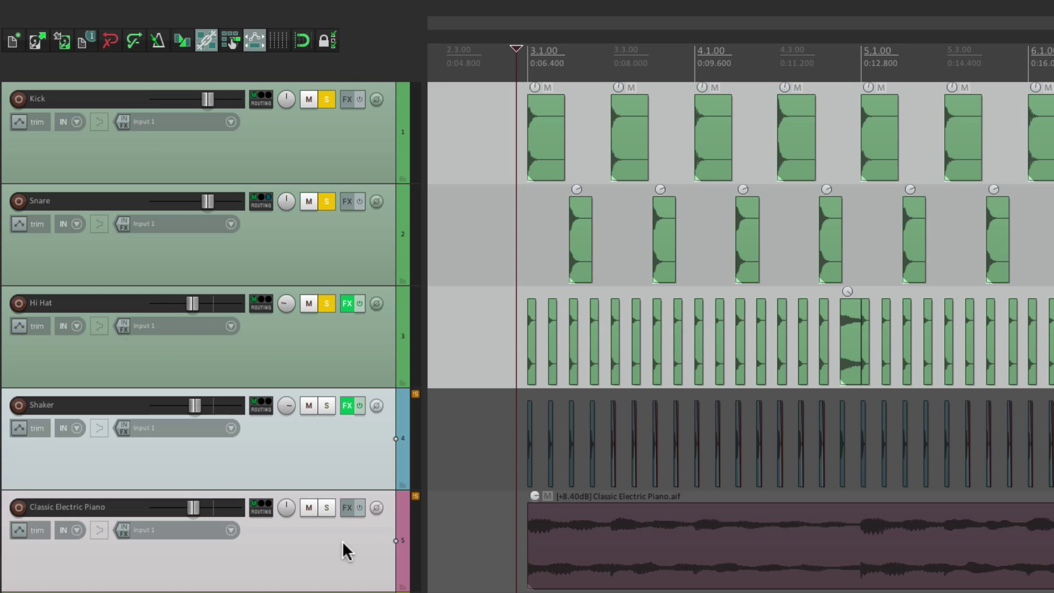
right_click(327, 405)
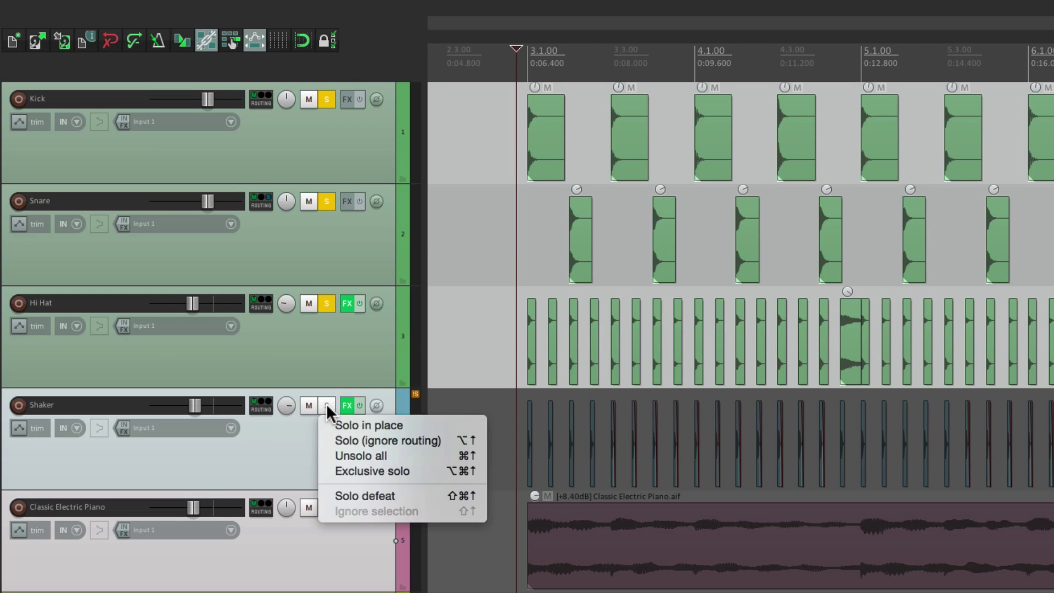
click(330, 471)
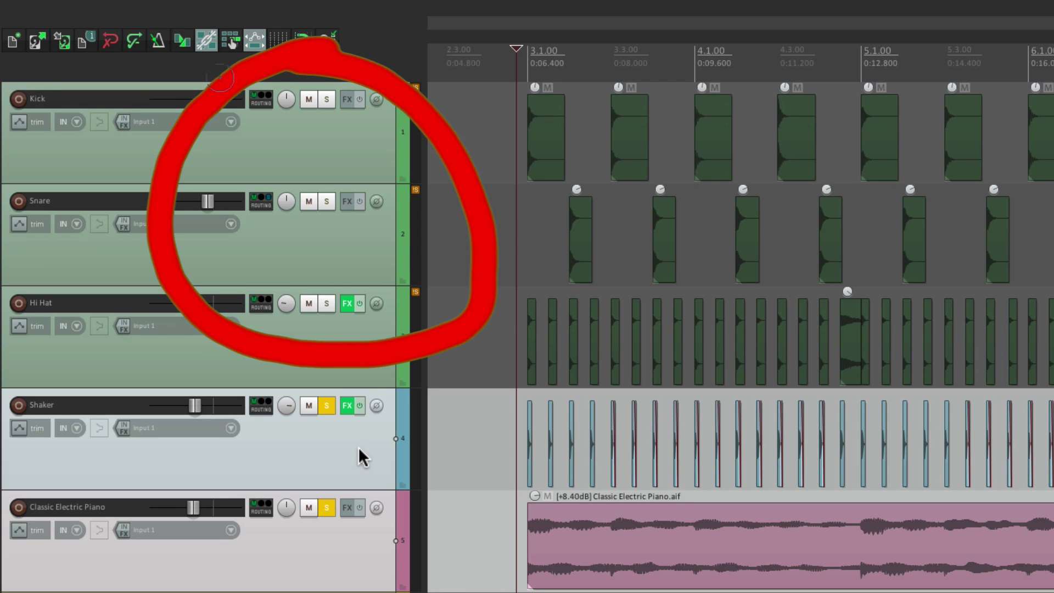
Step: Make Snare, then Kick, then Hi Hat the only soloed track in turn
right_click(329, 406)
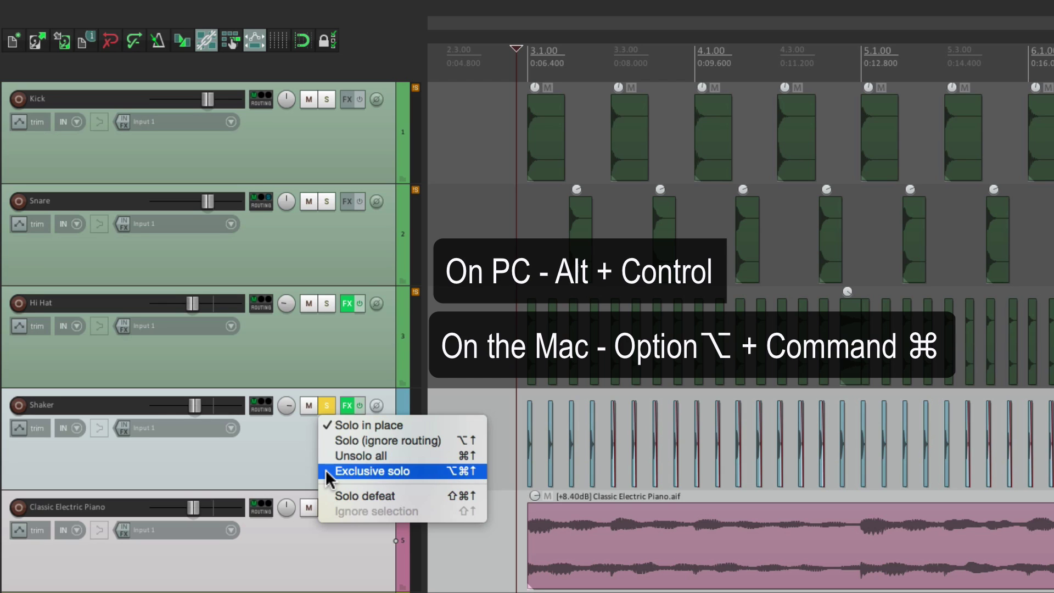
click(299, 464)
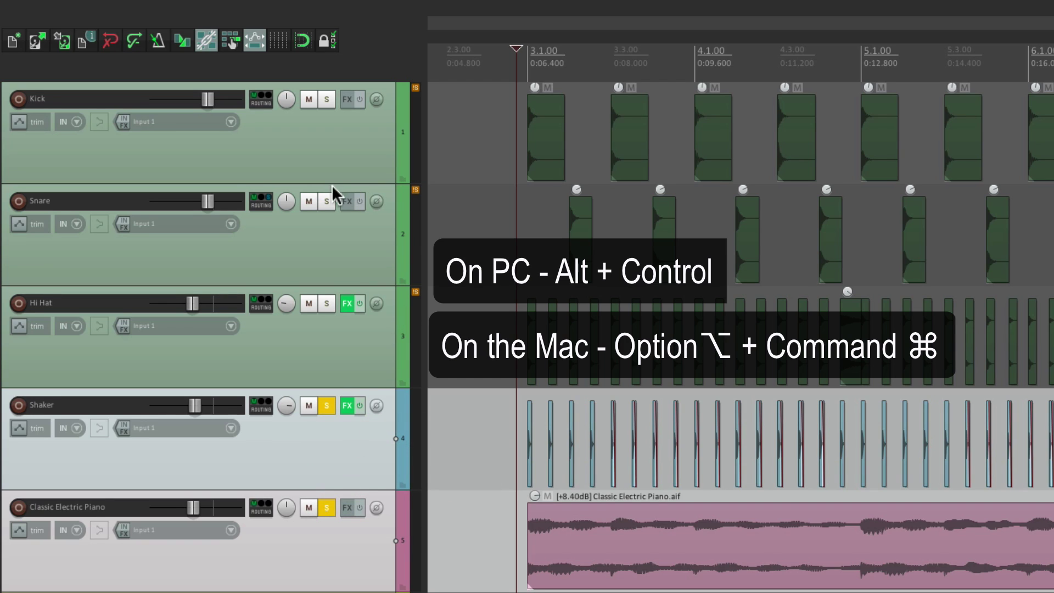
ctrl+alt+click(327, 202)
ctrl+alt+click(327, 99)
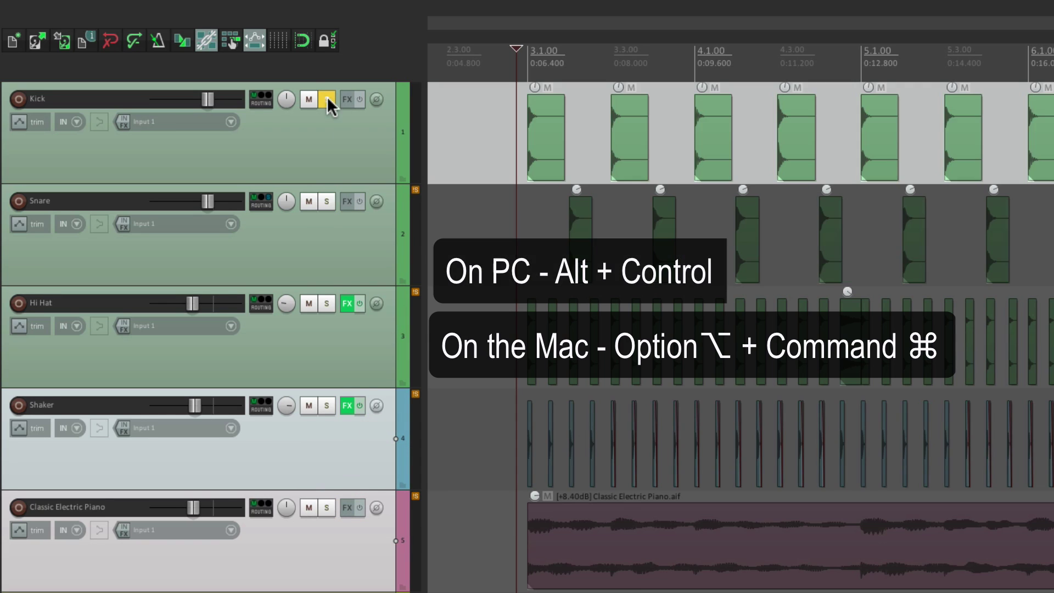
ctrl+alt+click(327, 303)
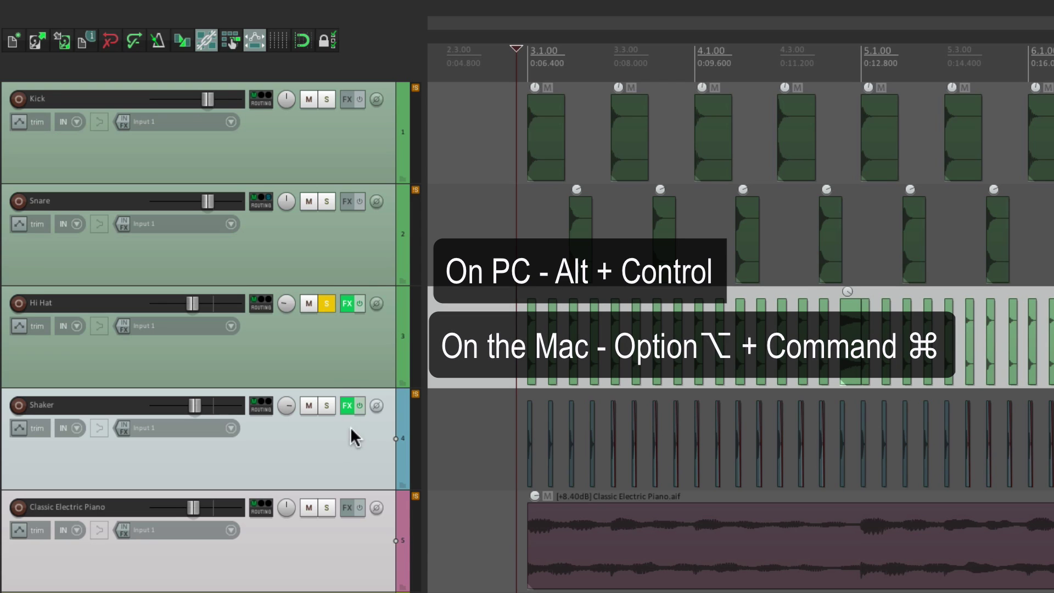
Step: Select Kick and Snare and give them an exclusive solo
click(331, 362)
click(341, 264)
ctrl+click(336, 137)
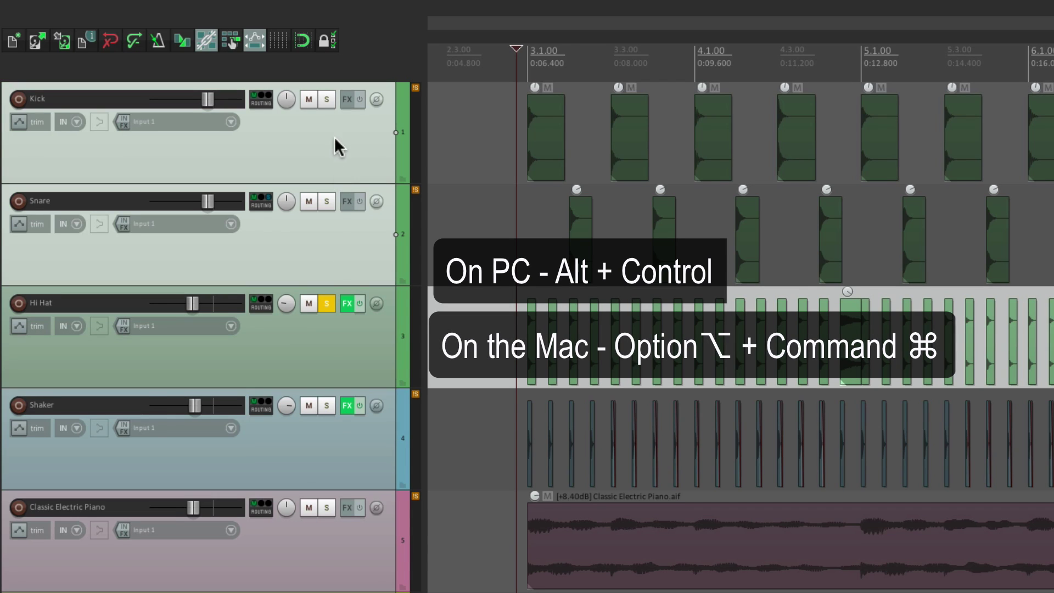
ctrl+alt+click(327, 99)
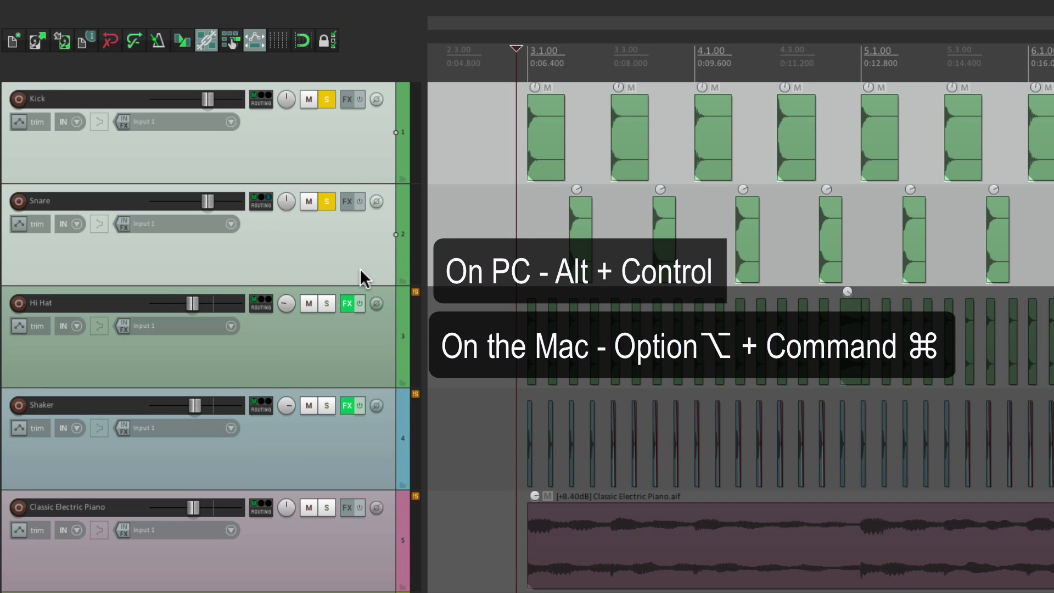
Step: Exclusively solo Hi Hat, Shaker and piano, then clear all solos and deselect the tracks
click(360, 351)
shift+click(352, 525)
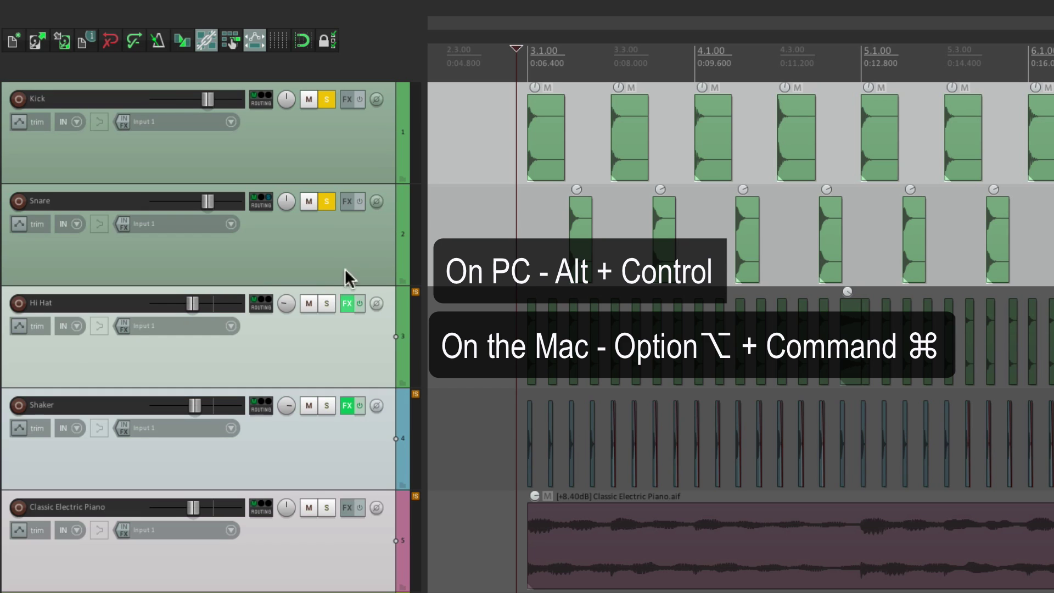
ctrl+alt+click(324, 300)
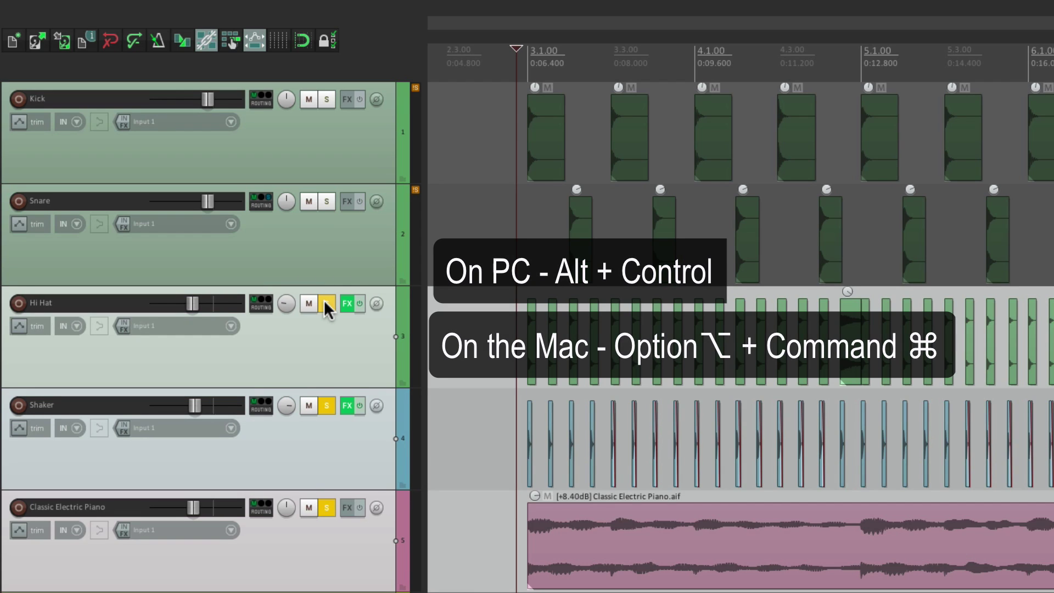
click(326, 301)
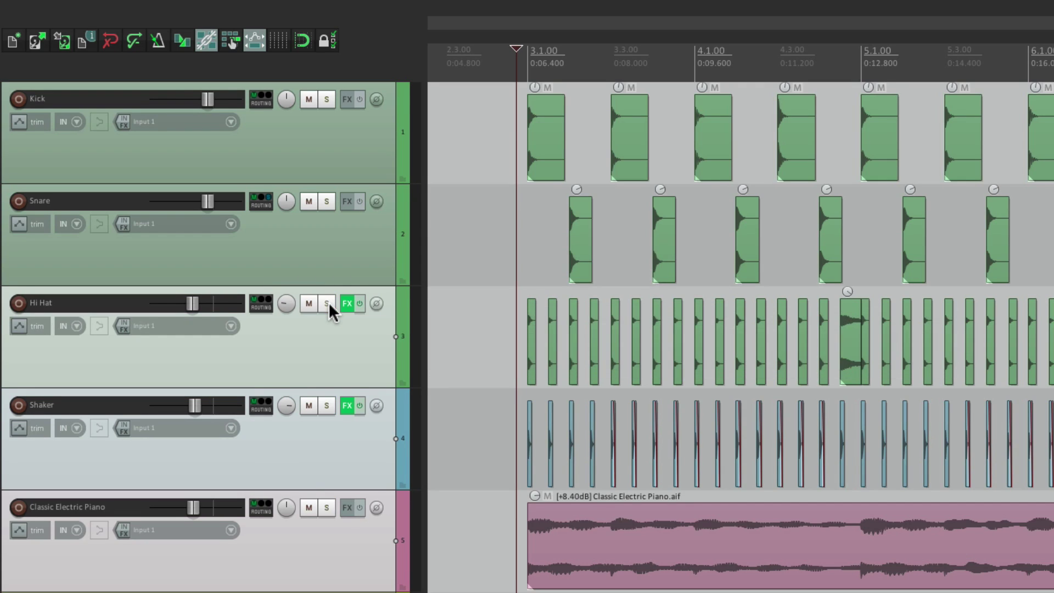
click(335, 332)
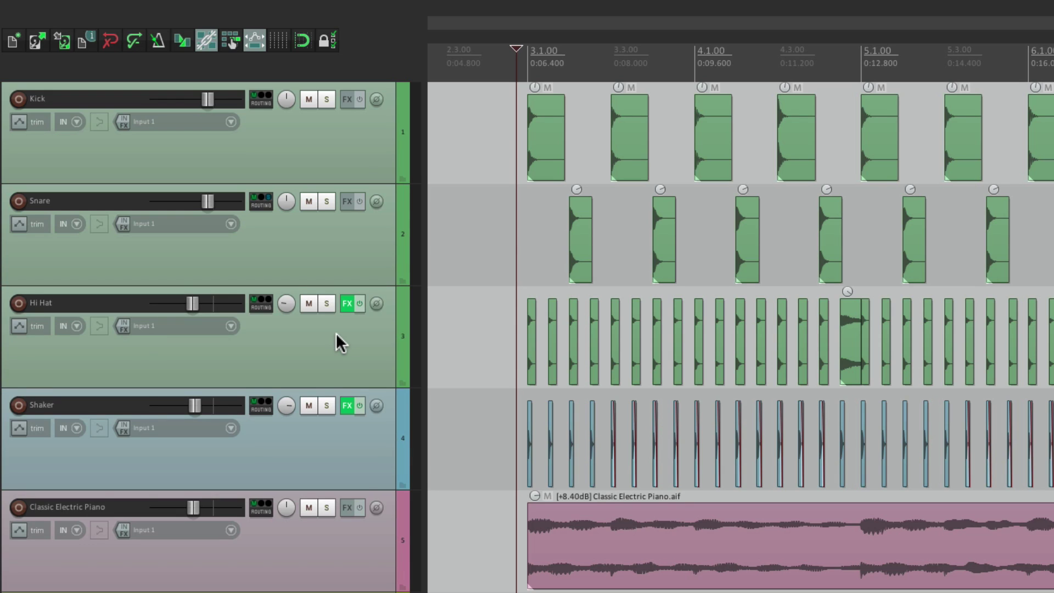
Step: Enable Options > Solo in front after briefly viewing Hi Hat's solo mode choices
right_click(329, 305)
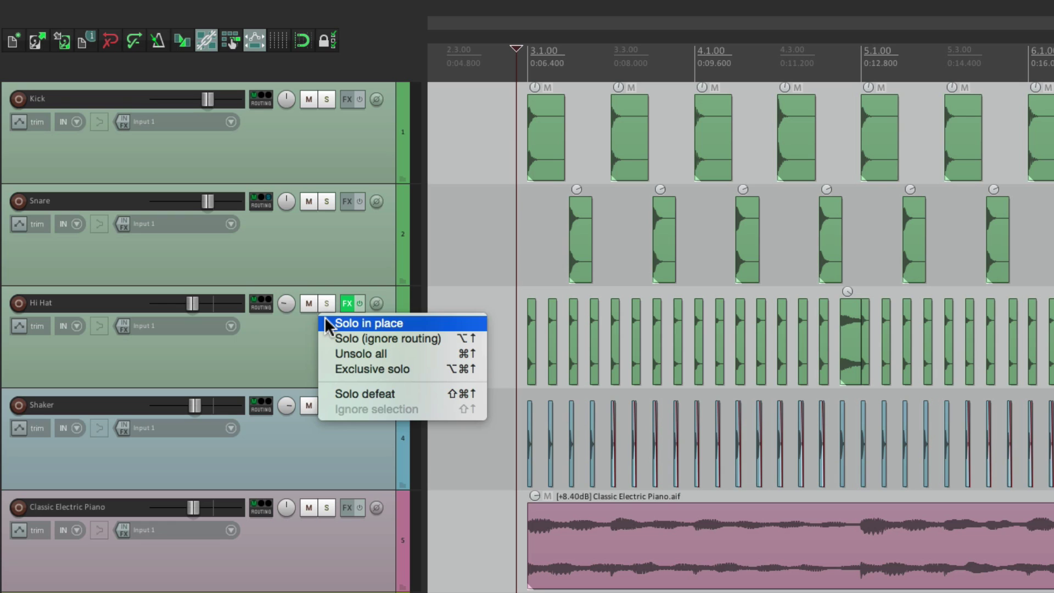
click(293, 321)
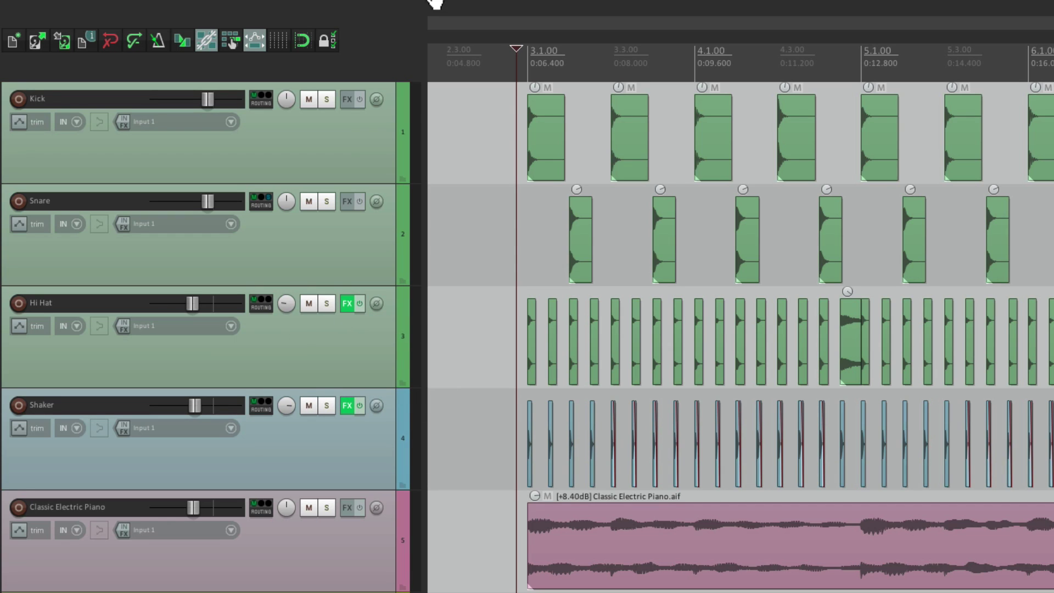
click(368, 8)
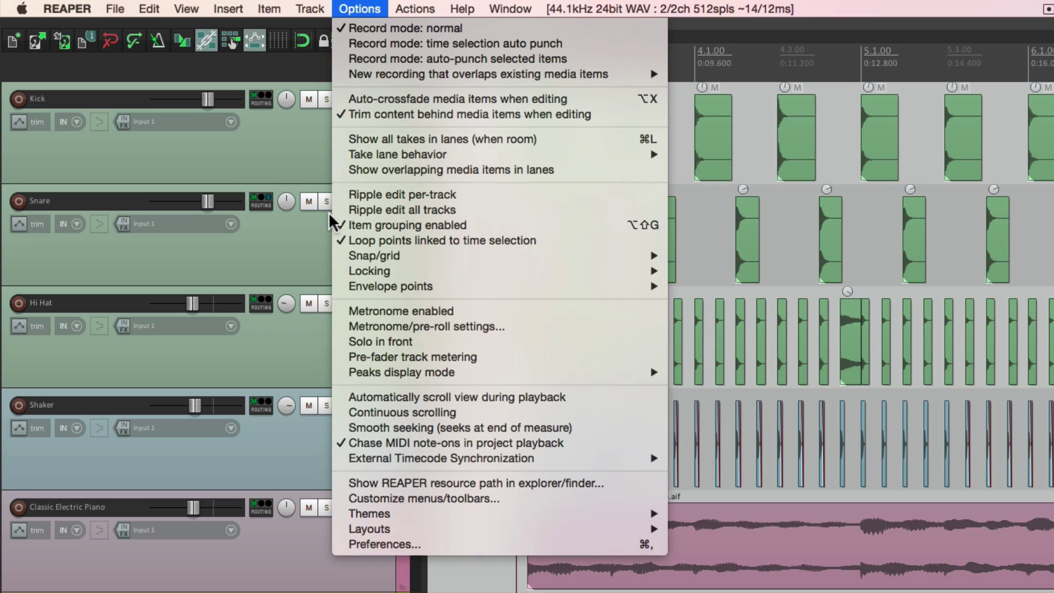
click(335, 342)
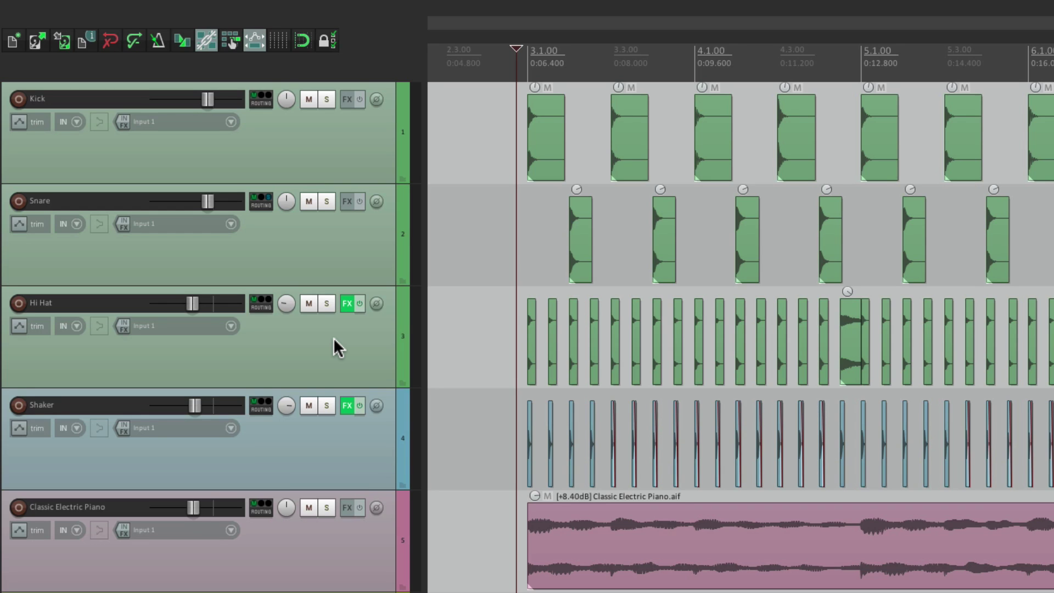
Step: Solo the Snare in front and play it back against the dimmed tracks
click(327, 202)
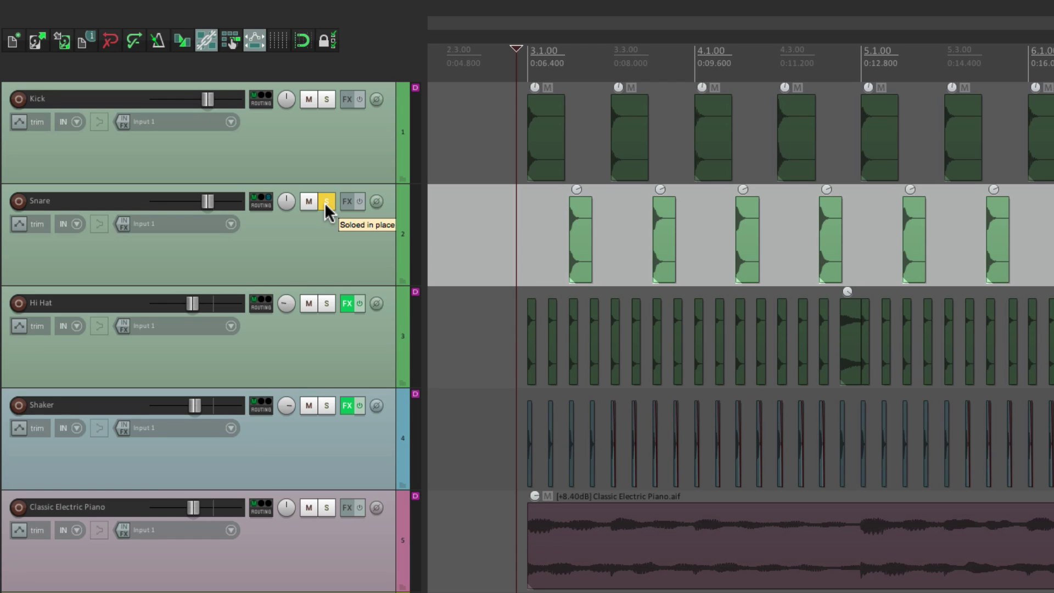
key(space)
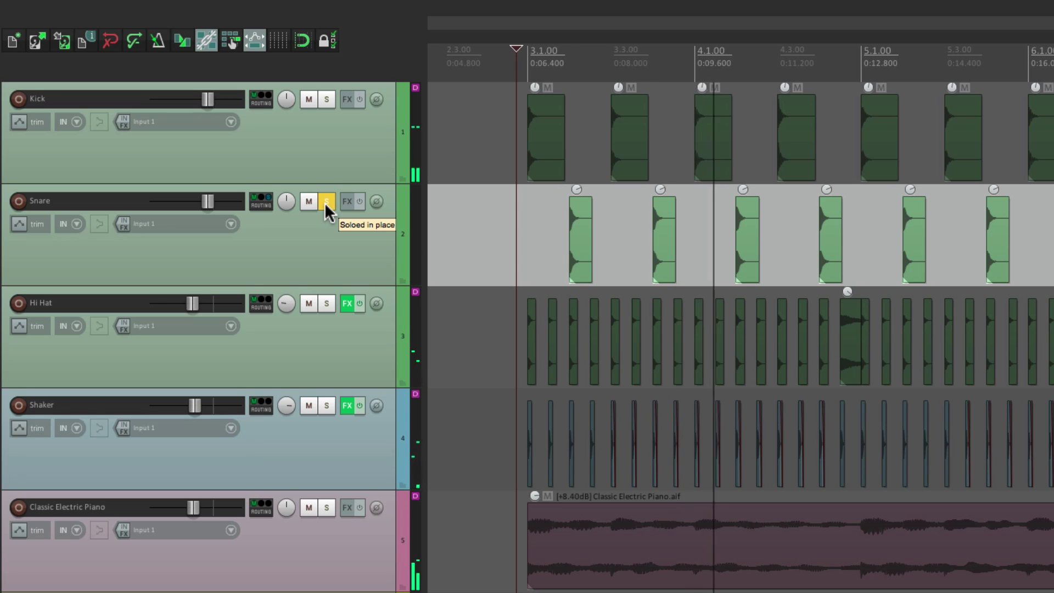
key(space)
Step: Switch the solo from Snare to Classic Electric Piano and play it back
click(324, 202)
click(335, 510)
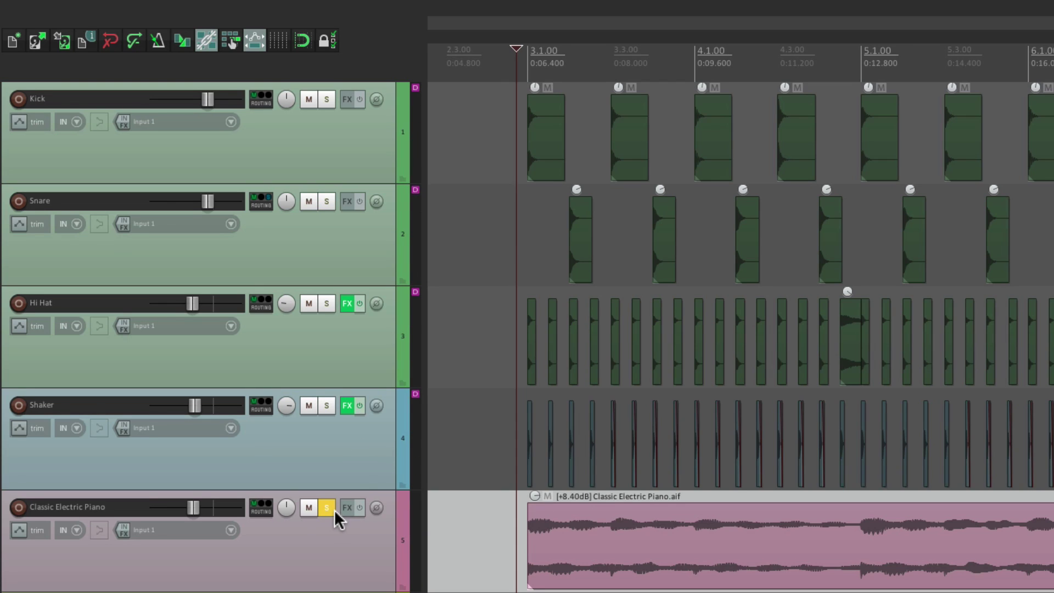
key(space)
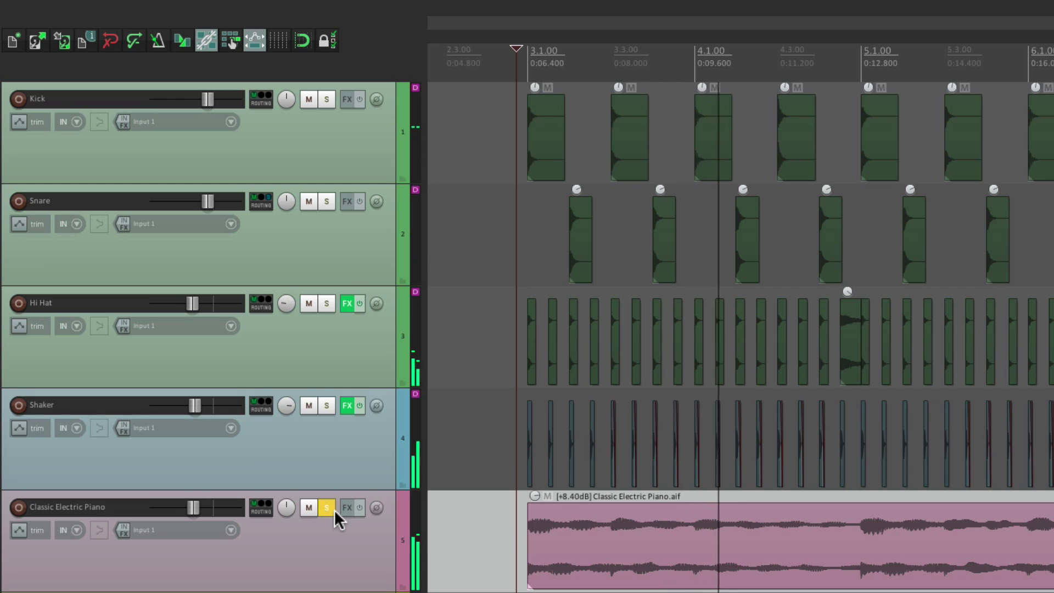
key(space)
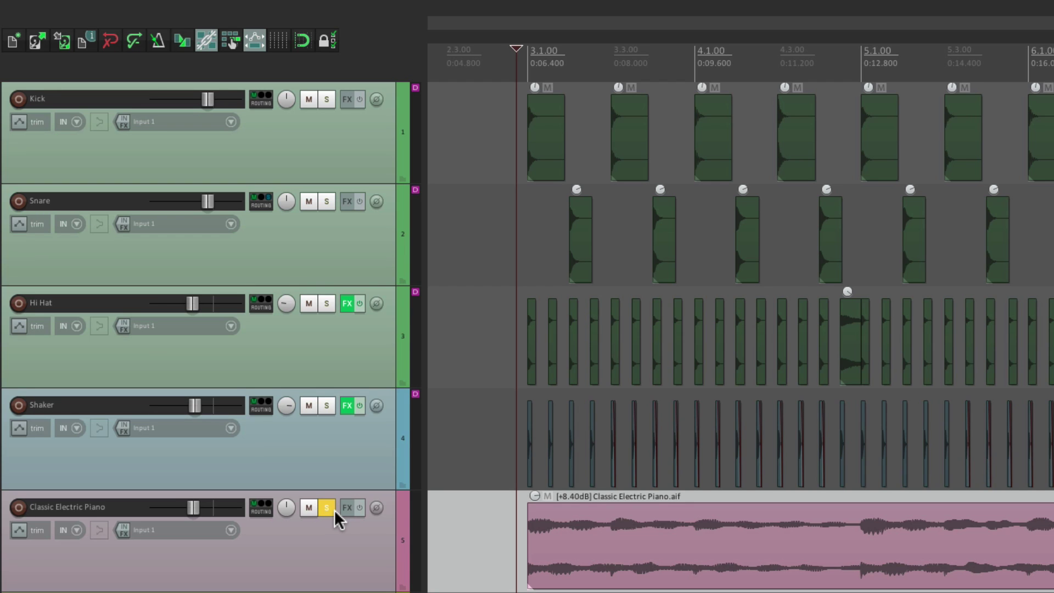
Step: Unsolo the piano, set solo in front dimming to -12 dB in Preferences, and re-solo Snare
click(327, 507)
key(ctrl+p)
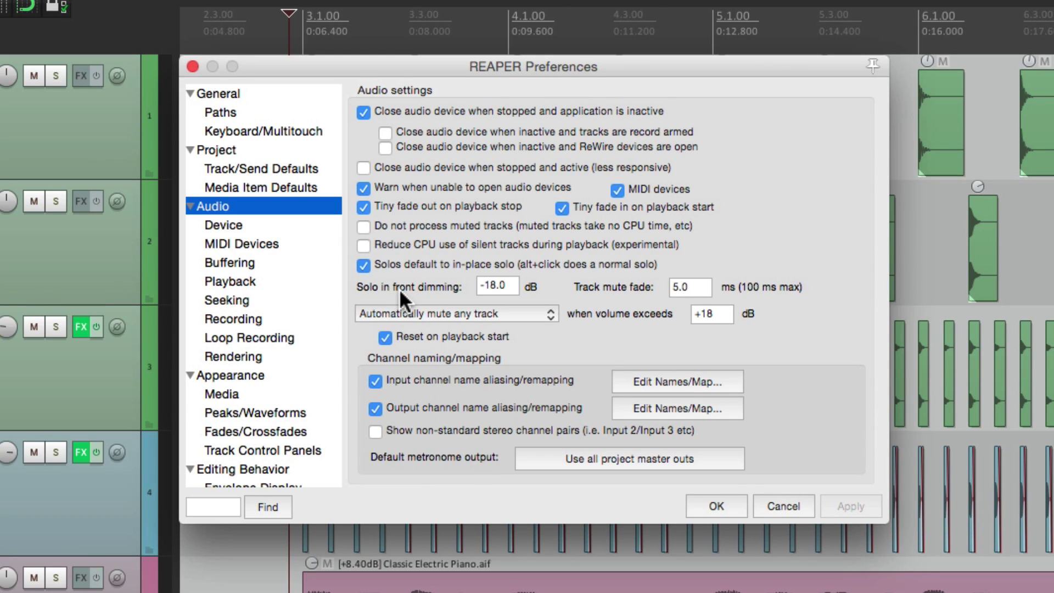
double_click(500, 283)
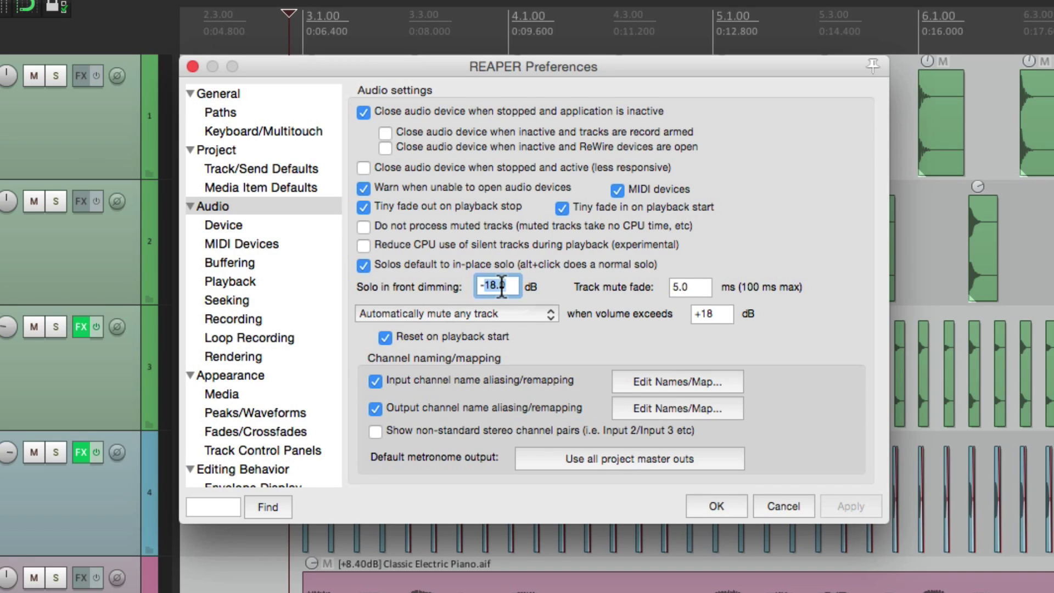
text(-12)
key(Return)
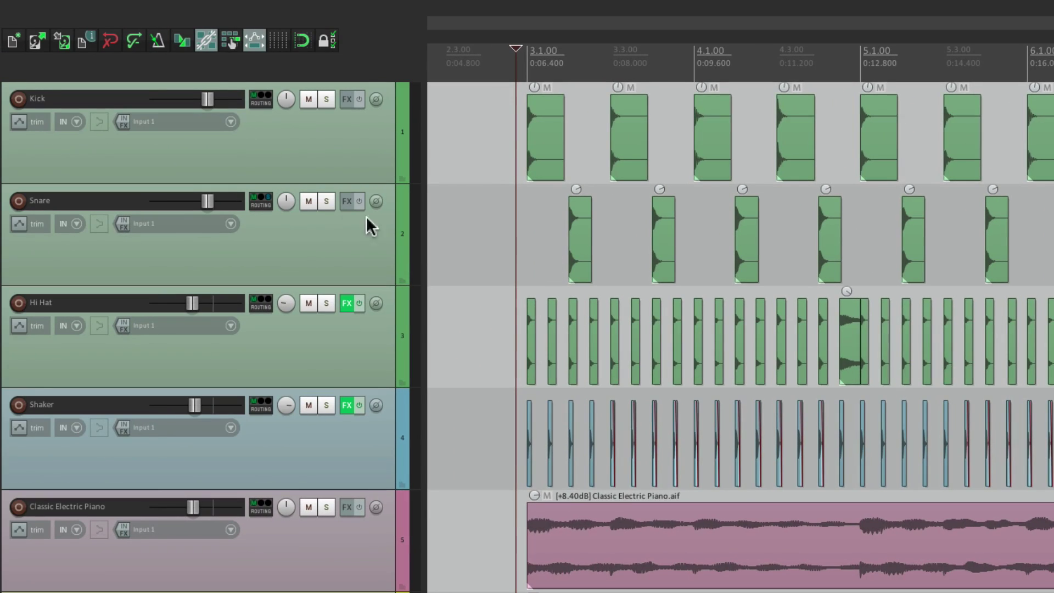
click(55, 201)
Step: During playback, solo Kick, Hi Hat, Shaker and piano one after another, then unsolo the piano
key(space)
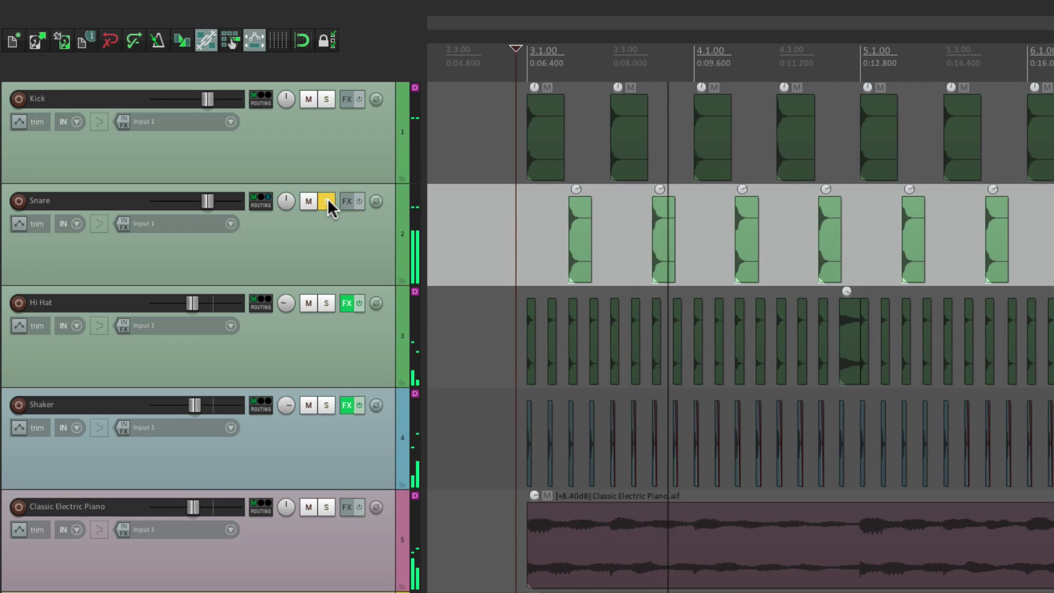
click(326, 98)
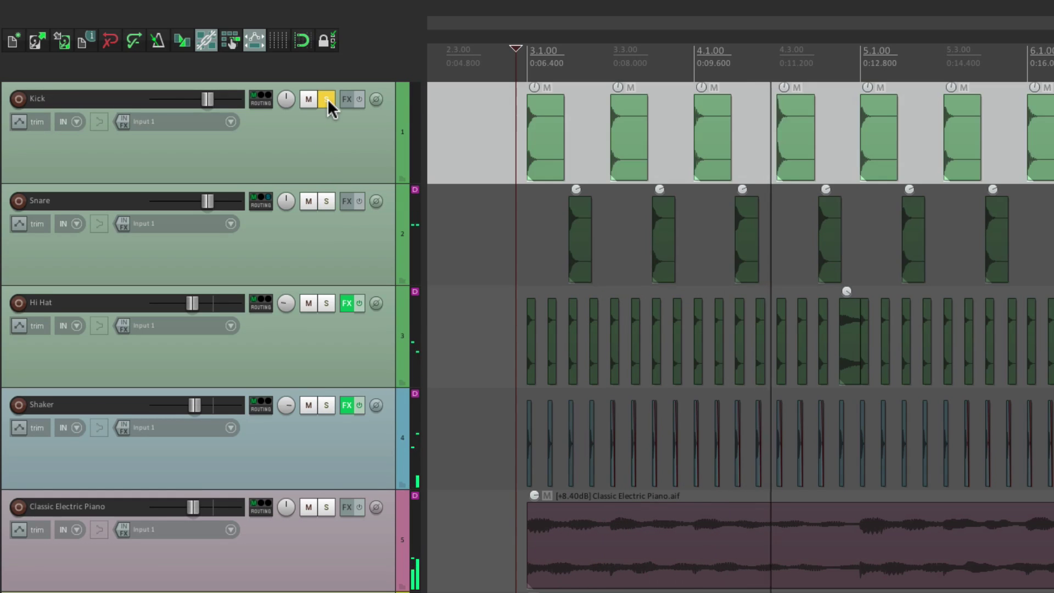
click(325, 302)
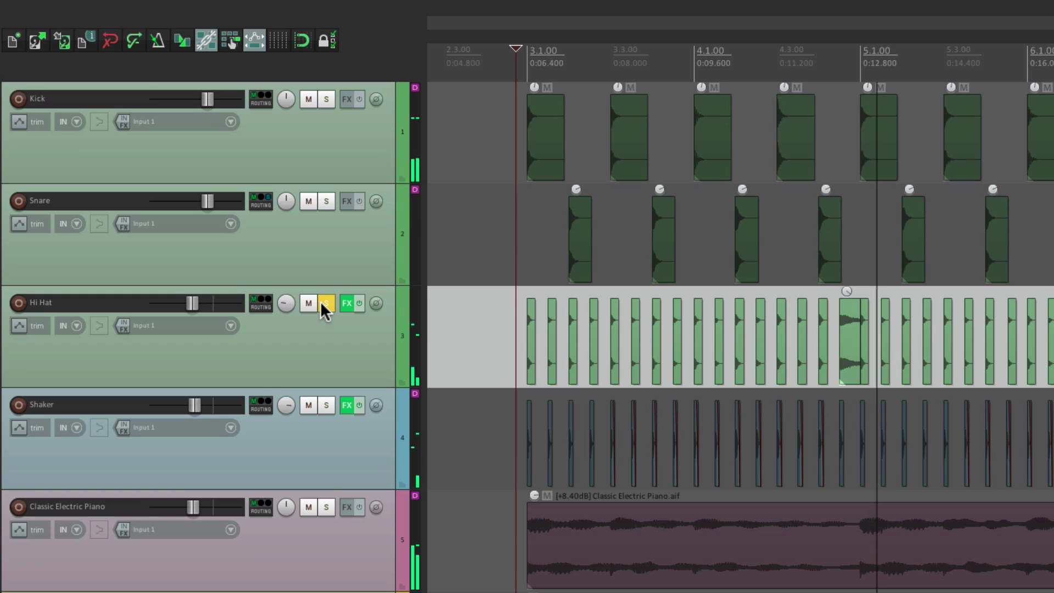
click(326, 405)
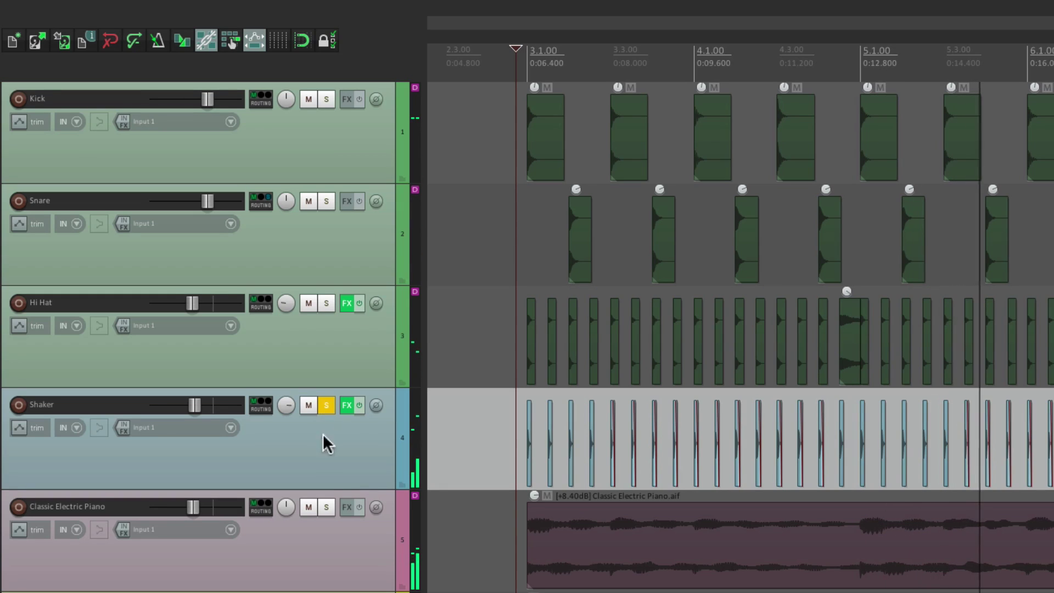
click(326, 506)
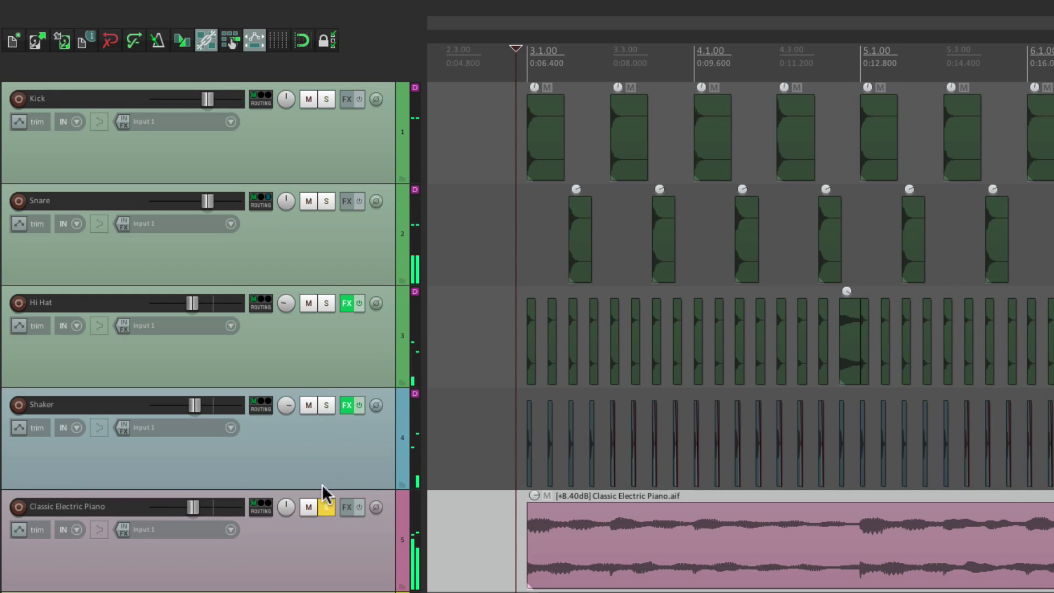
click(328, 506)
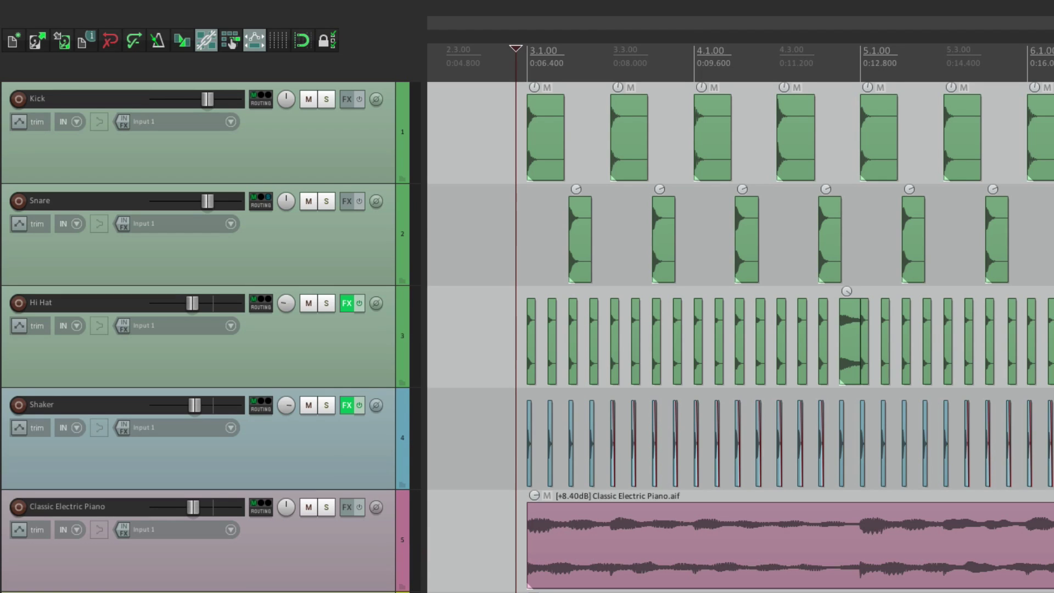
Step: Disable Solo in front, then test a normal Snare solo during playback and unsolo it
click(358, 9)
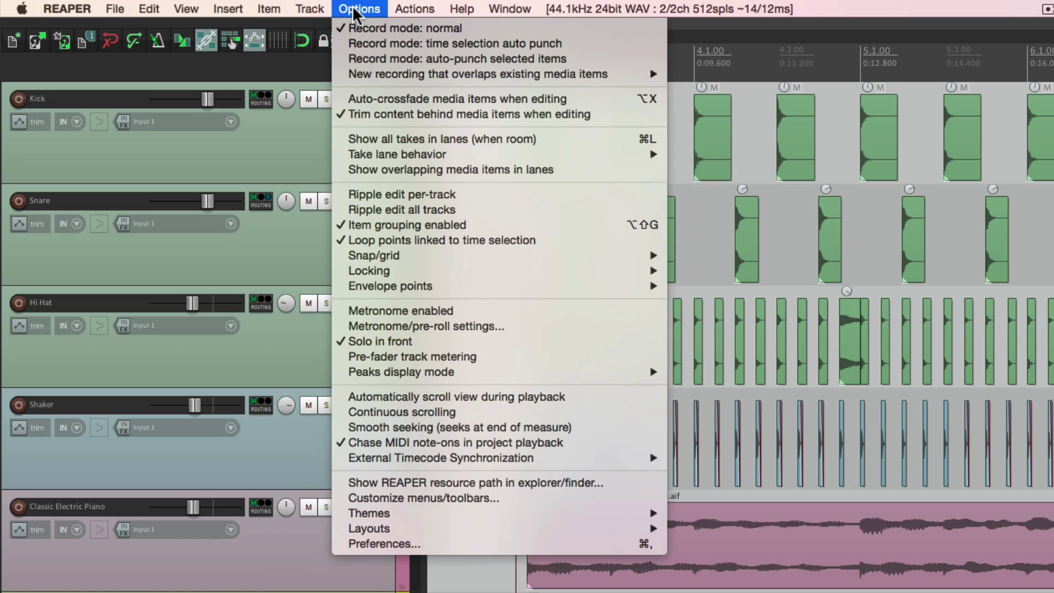
click(344, 344)
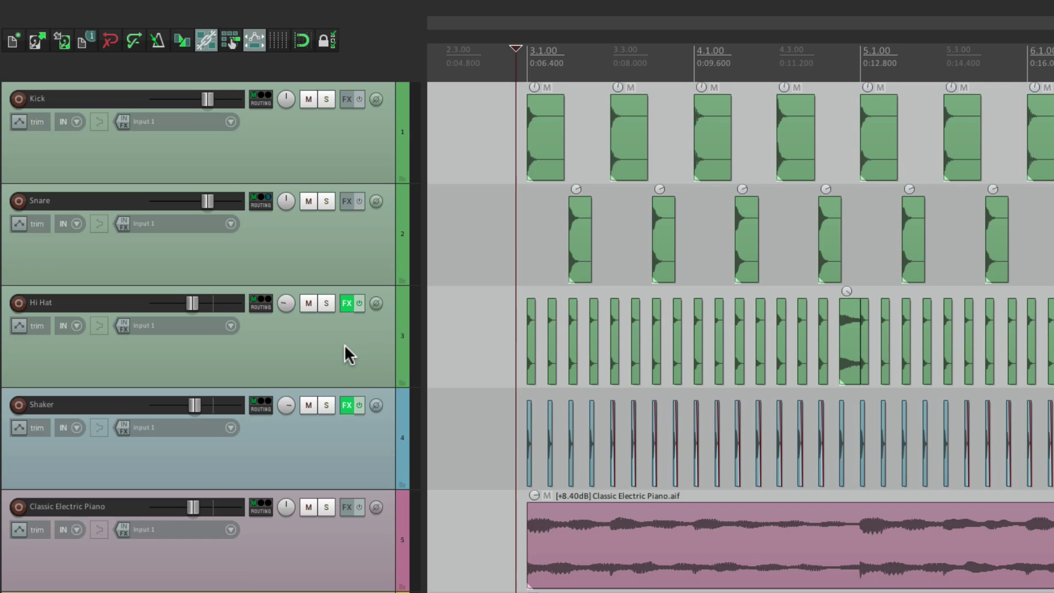
click(325, 200)
key(space)
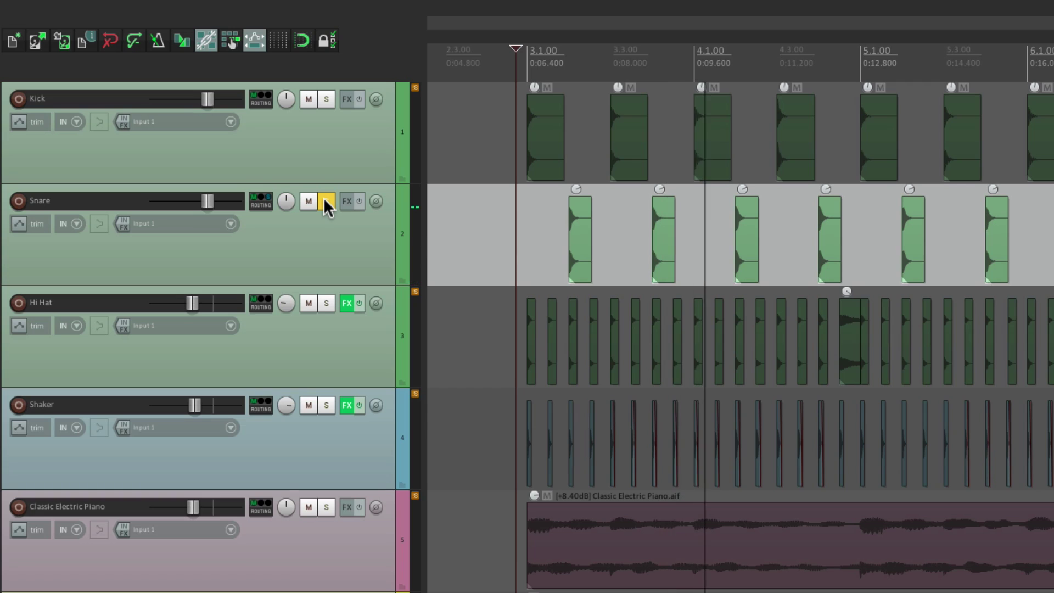
click(324, 200)
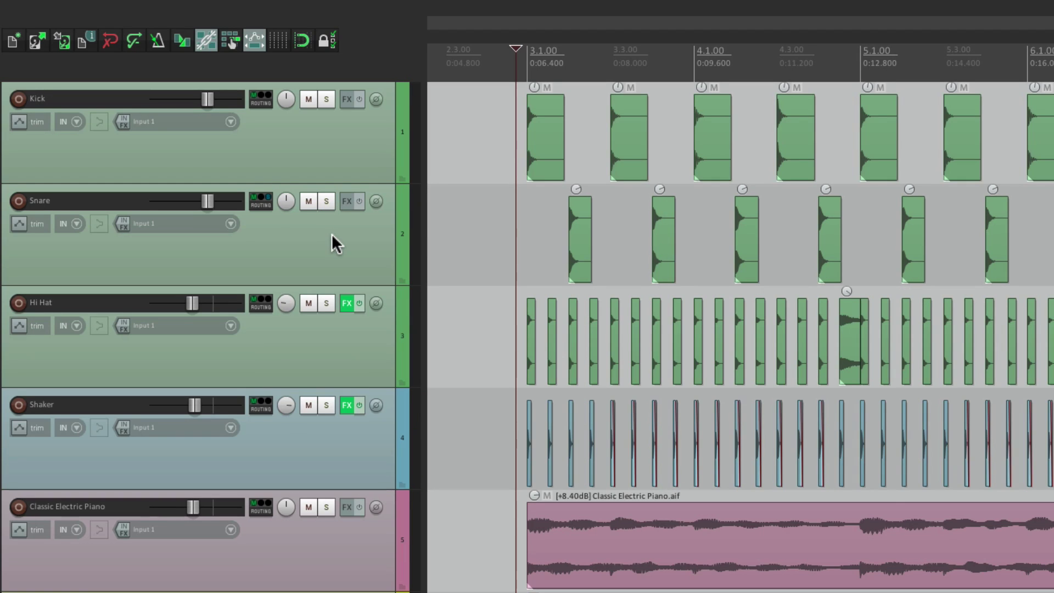